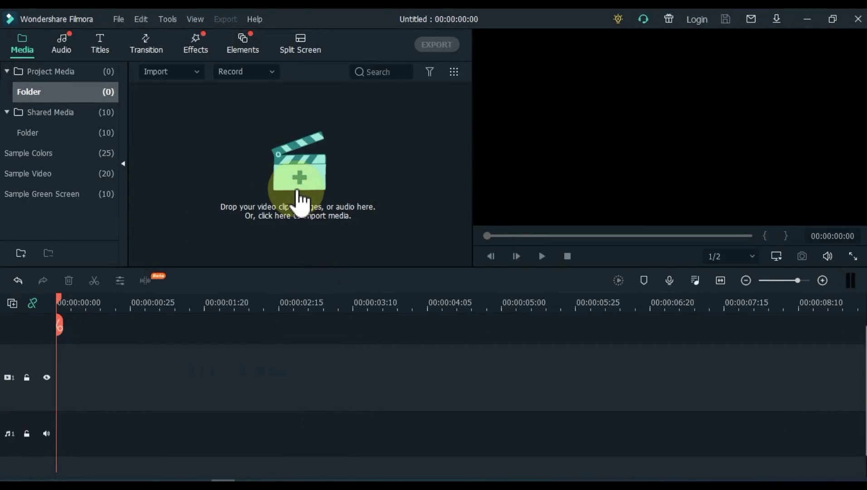
# Step: Import Fire (BGM), Fire VFX (RED), Fire VFX (WHITE) and Floor Texture into the project media
pyautogui.click(297, 190)
pyautogui.moveTo(177, 188); pyautogui.dragTo(134, 95)
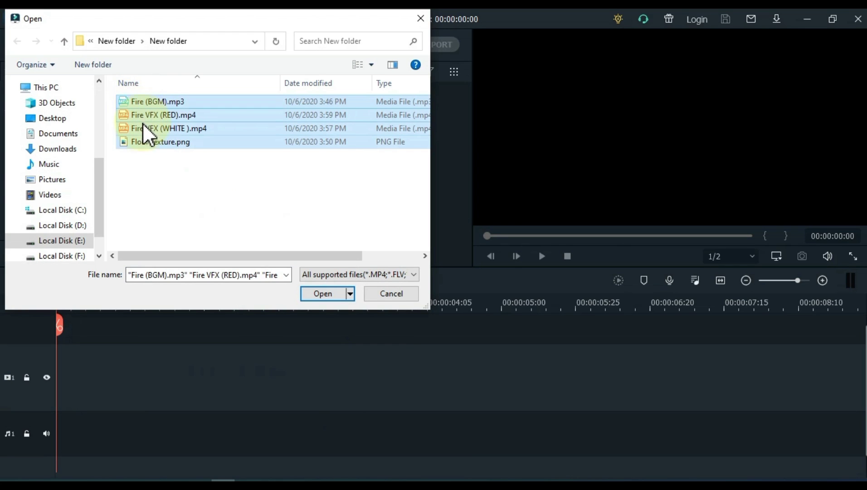
pyautogui.click(322, 293)
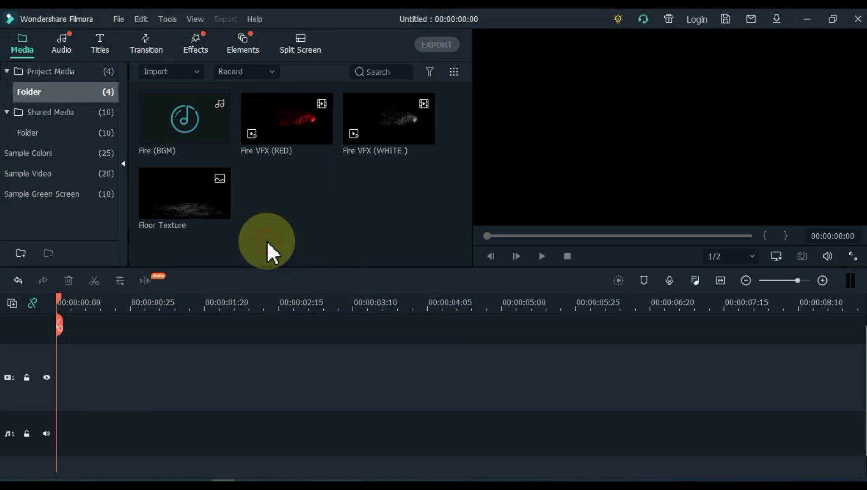
# Step: Preview both Fire VFX clips, the Fire (BGM) music and the Floor Texture image
pyautogui.doubleClick(289, 135)
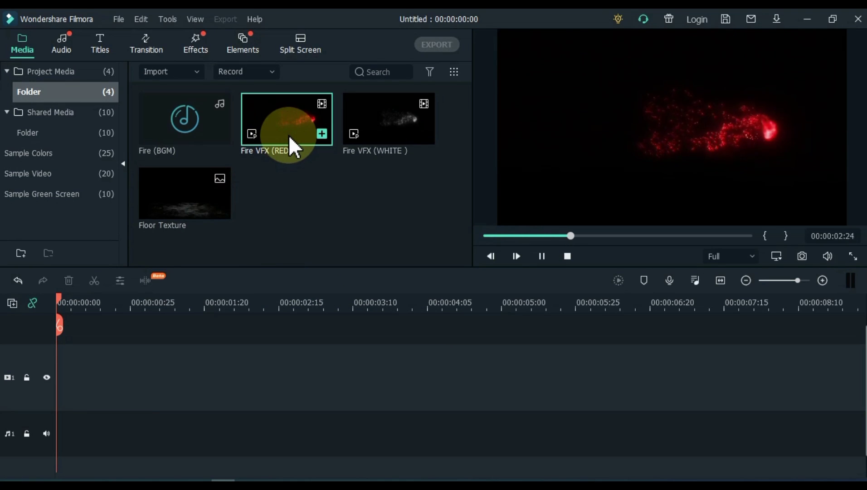
pyautogui.click(402, 137)
pyautogui.click(402, 137)
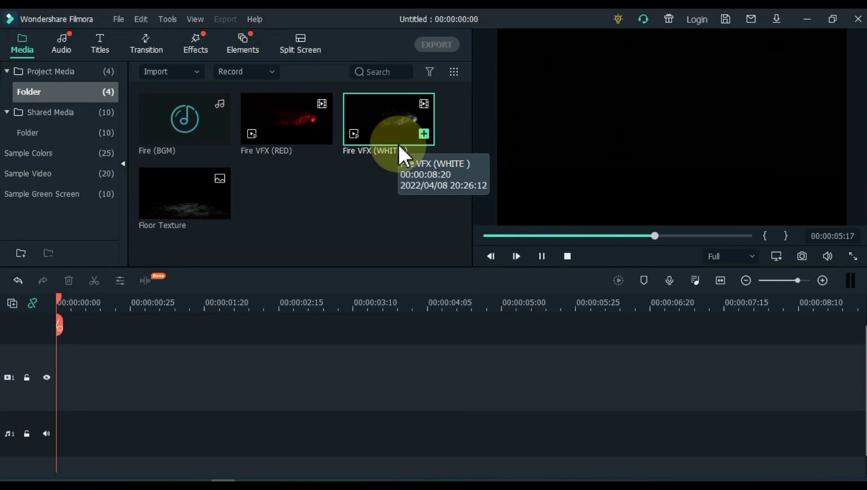
pyautogui.click(183, 142)
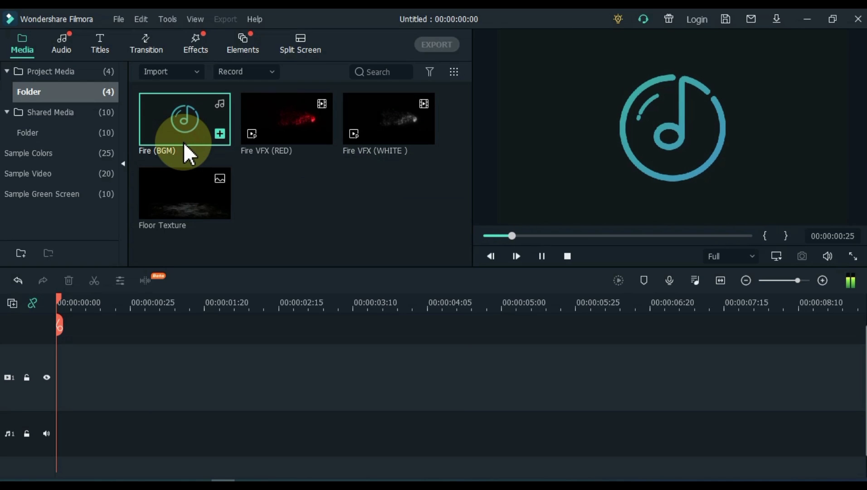
pyautogui.click(174, 210)
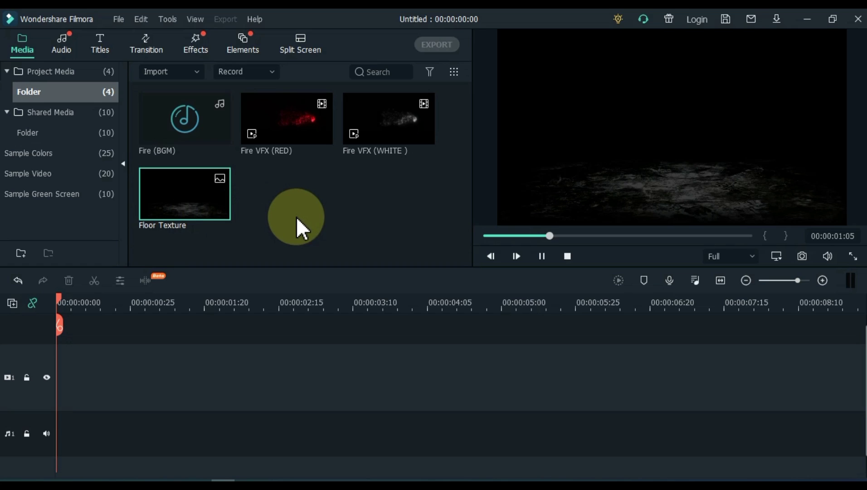
pyautogui.click(308, 218)
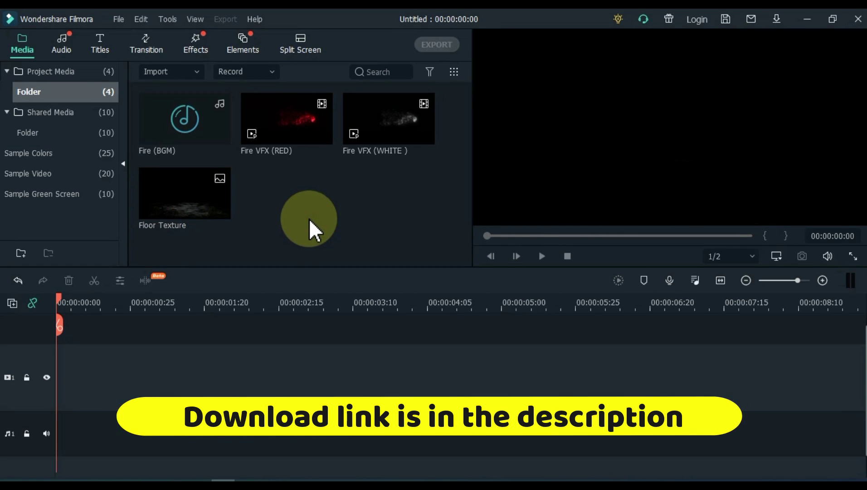
# Step: Place the Default Title template on the video track
pyautogui.click(98, 50)
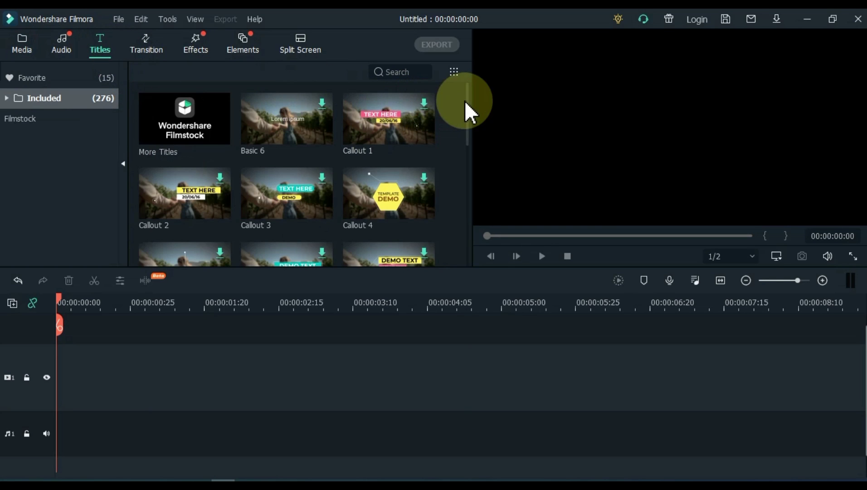
pyautogui.moveTo(468, 99); pyautogui.dragTo(475, 148)
pyautogui.moveTo(421, 182); pyautogui.dragTo(29, 383)
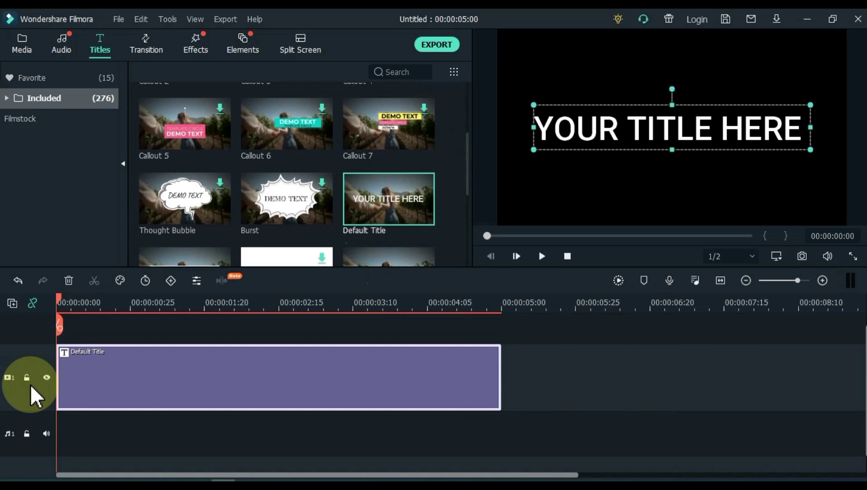
# Step: Change the title text to 'Salih' in New Roman Negreta cursiva at size 80
pyautogui.doubleClick(163, 376)
pyautogui.click(374, 127)
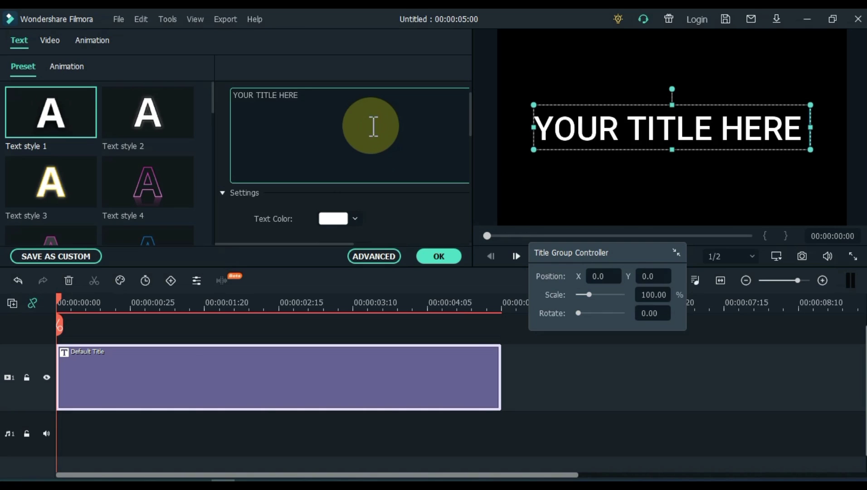
pyautogui.hotkey('ctrl', 'a')
pyautogui.write('Salih')
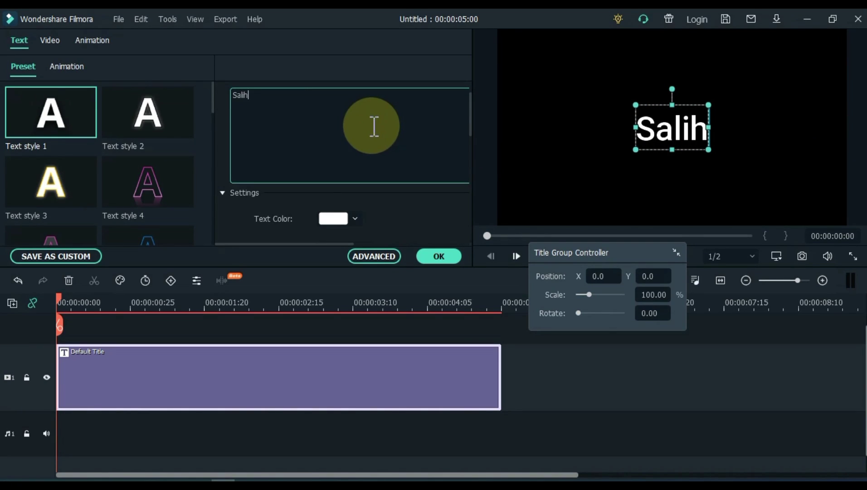
pyautogui.scroll(2, 373, 126)
pyautogui.click(286, 113)
pyautogui.scroll(1, 286, 113)
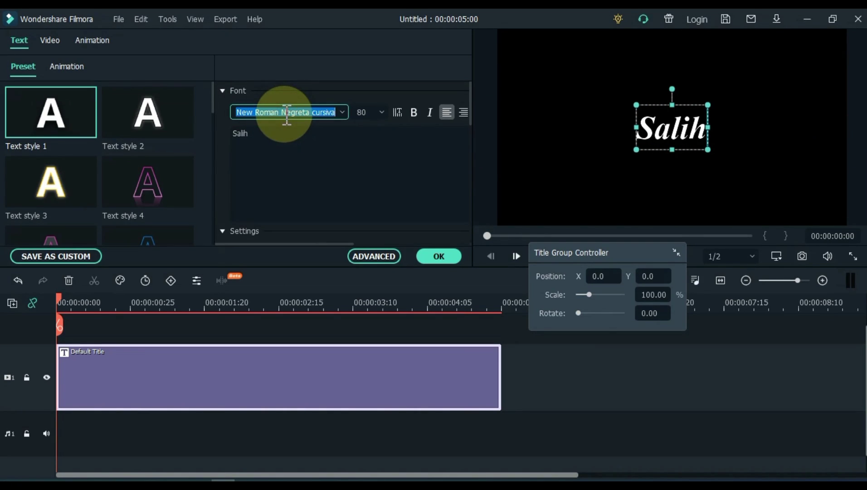
pyautogui.click(372, 113)
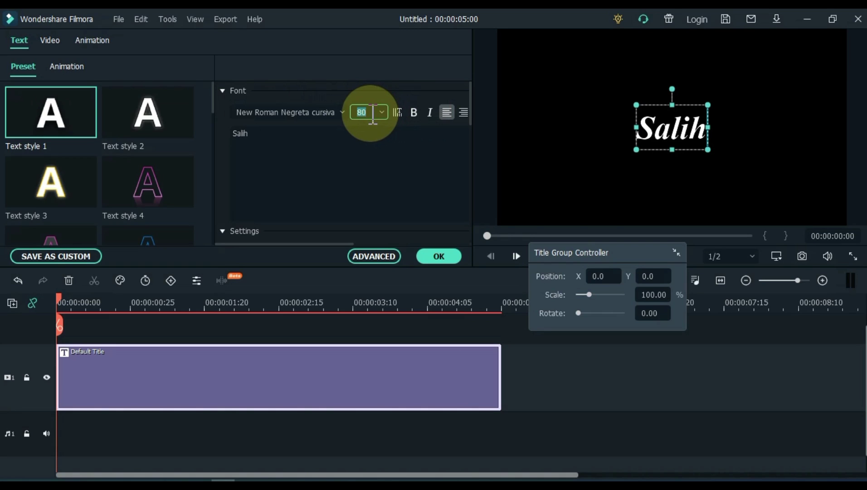
pyautogui.scroll(1, 372, 114)
pyautogui.scroll(-1, 373, 113)
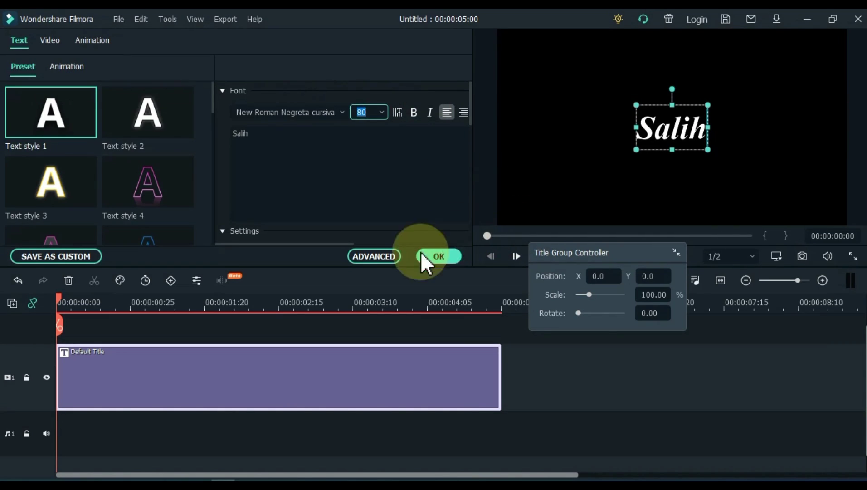
pyautogui.click(436, 256)
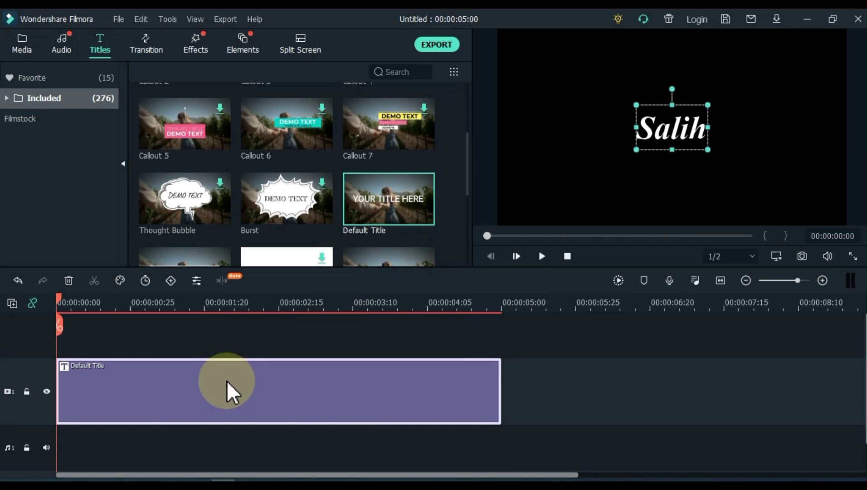
# Step: Duplicate the Salih title onto a newly added second video track
pyautogui.rightClick(111, 388)
pyautogui.click(143, 107)
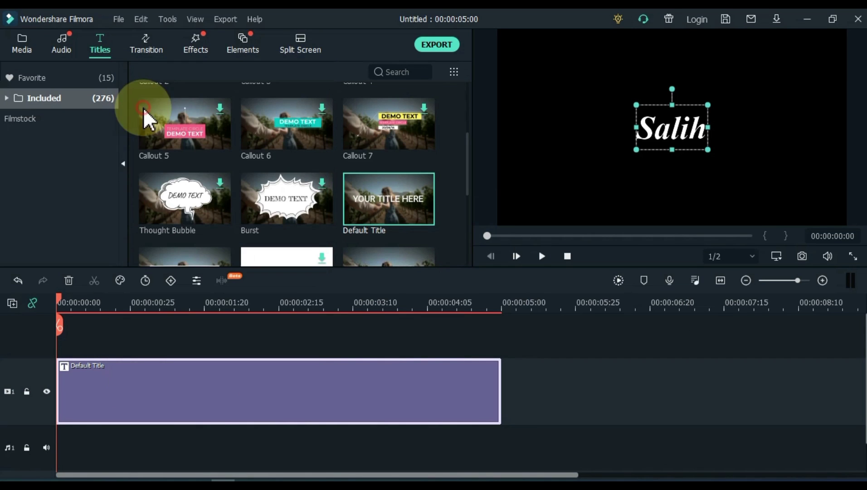
pyautogui.click(14, 306)
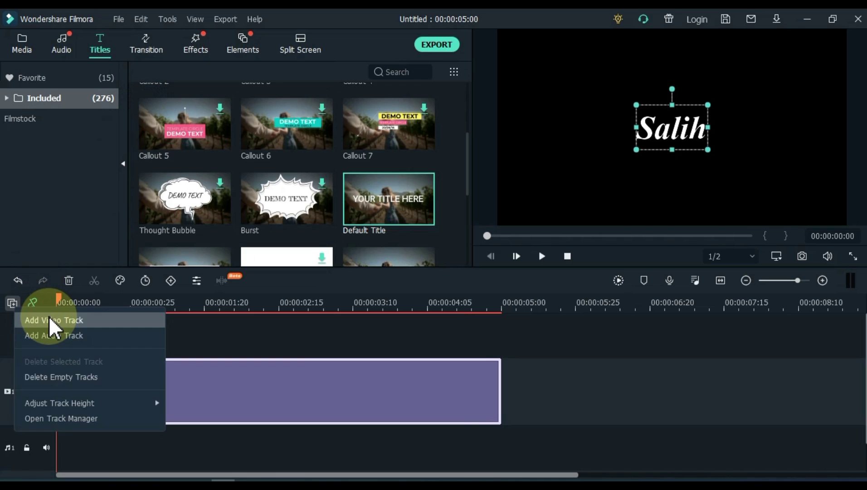
pyautogui.click(49, 317)
pyautogui.click(36, 363)
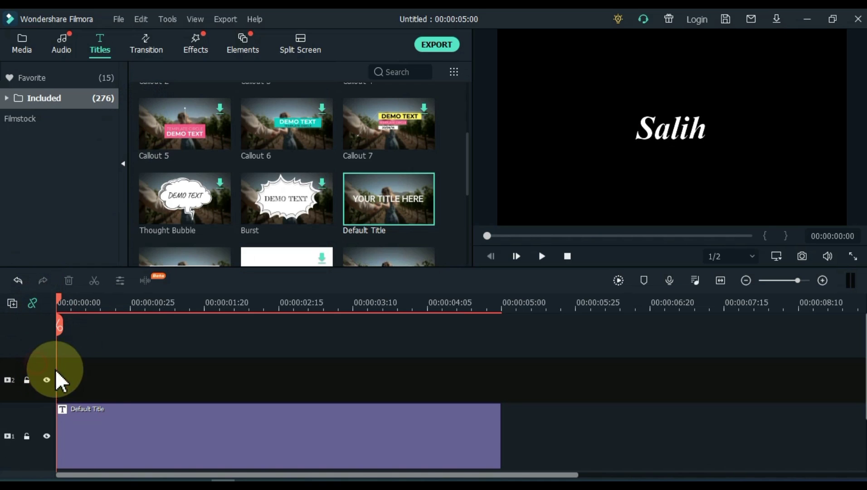
pyautogui.rightClick(106, 382)
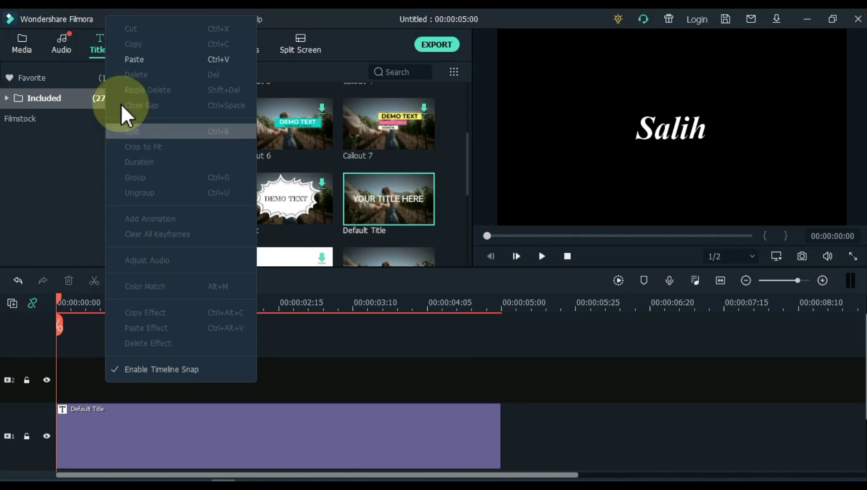
pyautogui.click(130, 60)
pyautogui.click(142, 304)
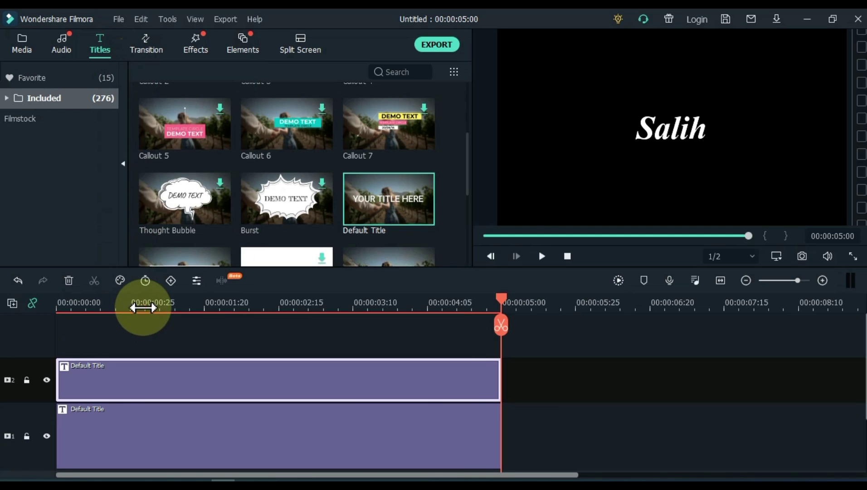
pyautogui.doubleClick(175, 378)
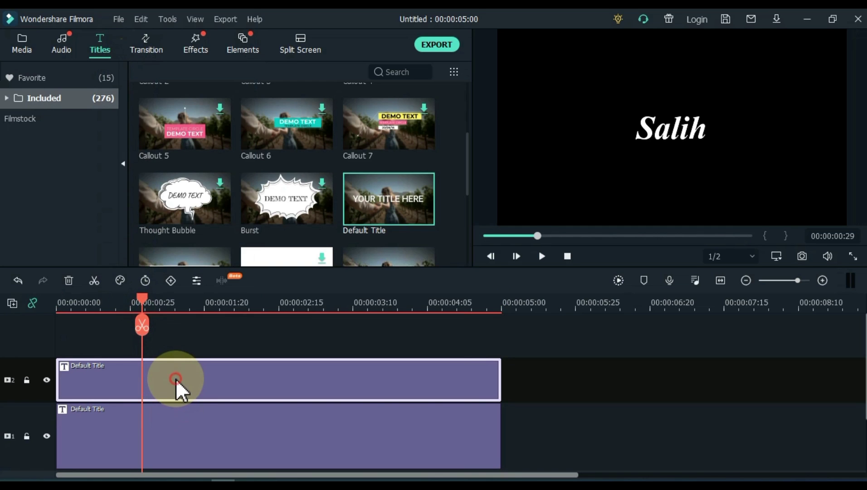
pyautogui.click(308, 133)
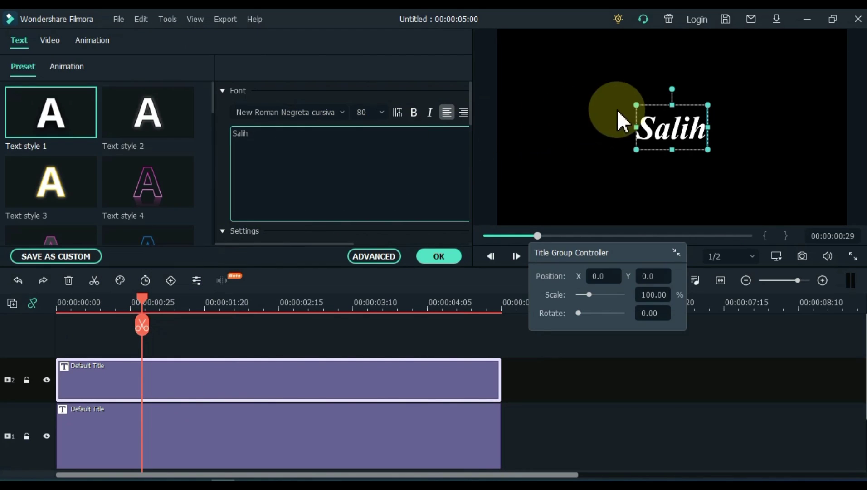
pyautogui.moveTo(652, 100); pyautogui.dragTo(644, 135)
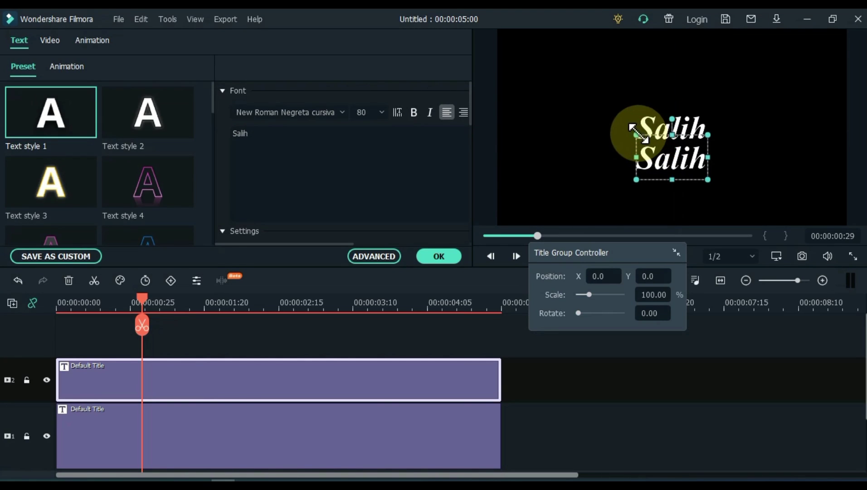
pyautogui.click(305, 139)
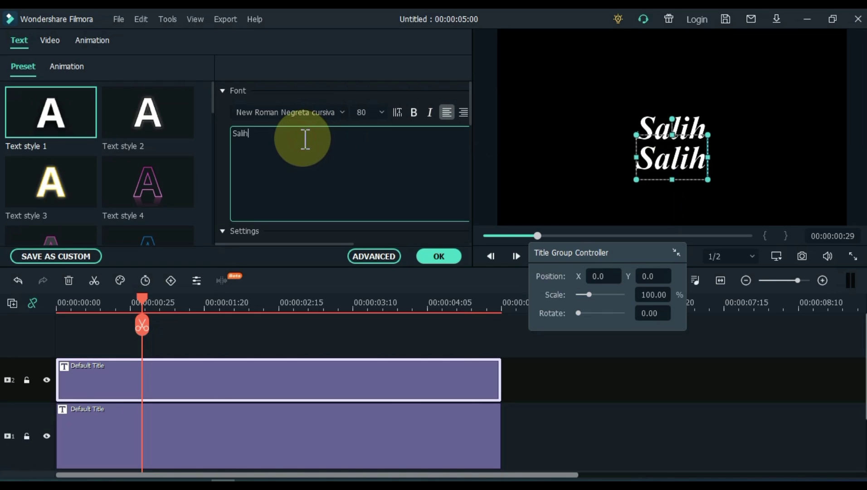
pyautogui.hotkey('ctrl', 'a')
pyautogui.write('www.')
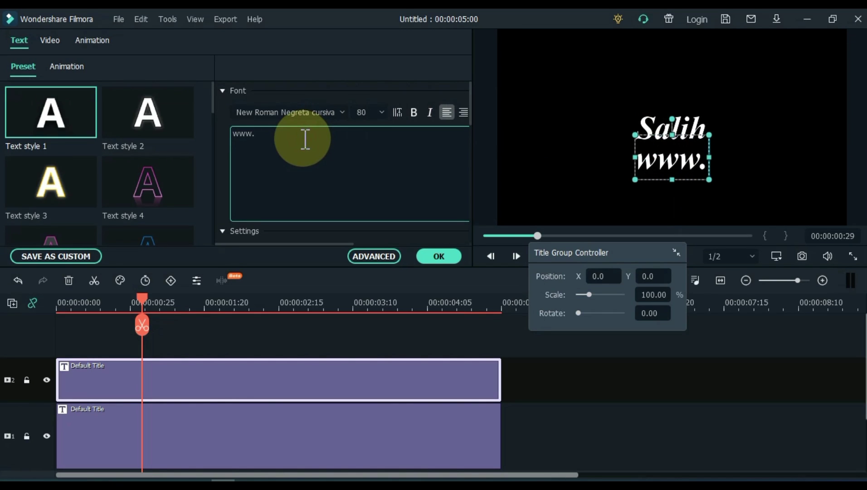
pyautogui.write('salih.com')
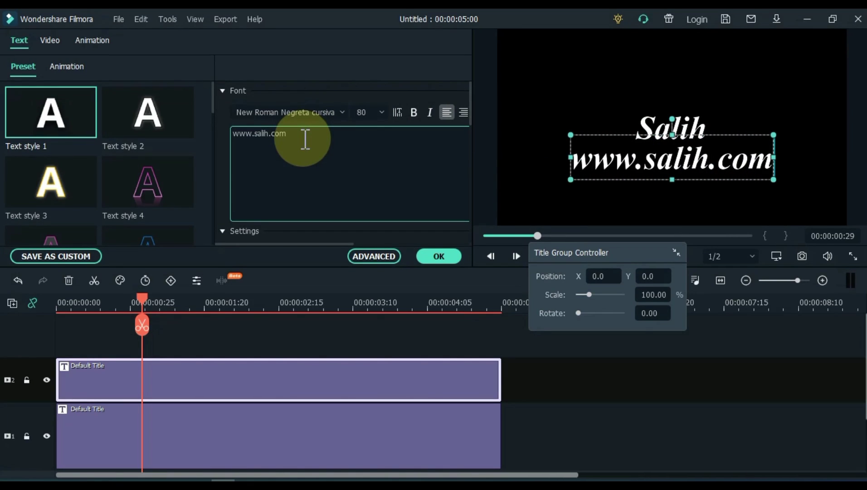
pyautogui.click(366, 119)
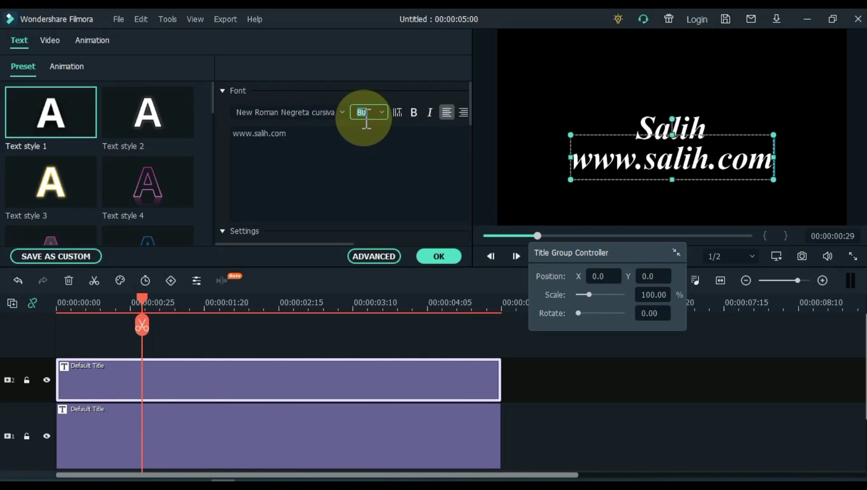
pyautogui.scroll(-12, 366, 118)
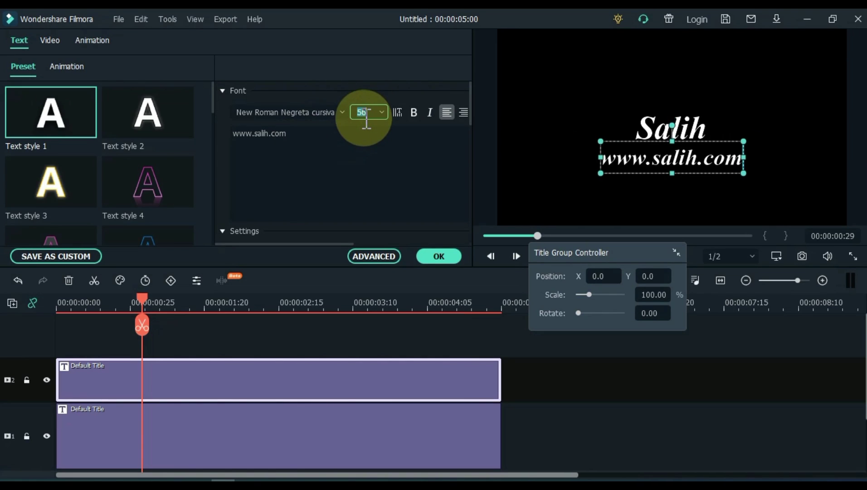
pyautogui.scroll(-4, 366, 119)
pyautogui.scroll(-2, 366, 119)
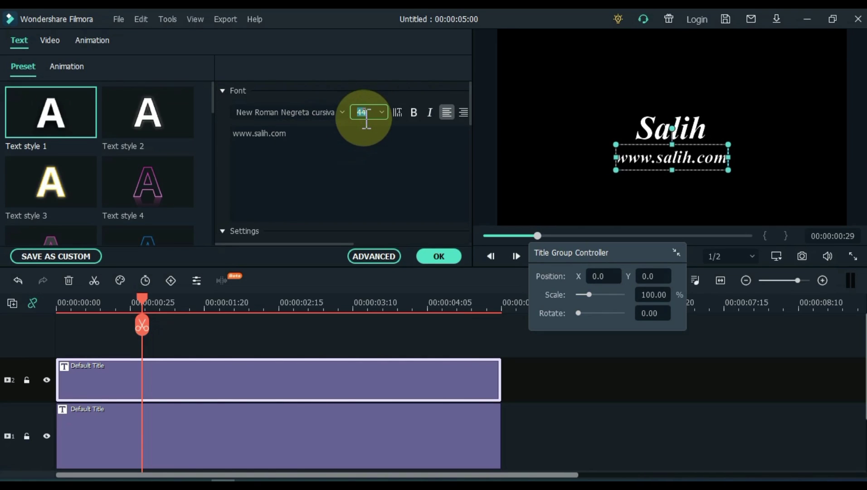
pyautogui.scroll(2, 366, 119)
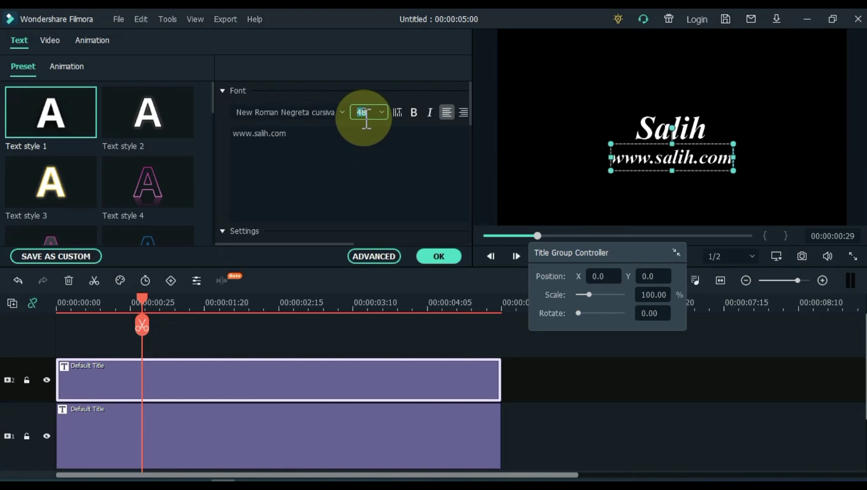
pyautogui.moveTo(649, 278); pyautogui.dragTo(466, 245)
pyautogui.click(691, 119)
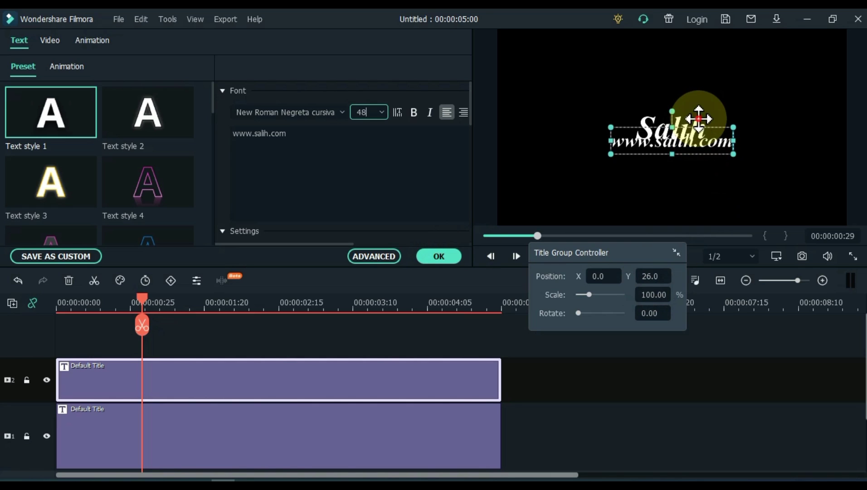
pyautogui.click(437, 247)
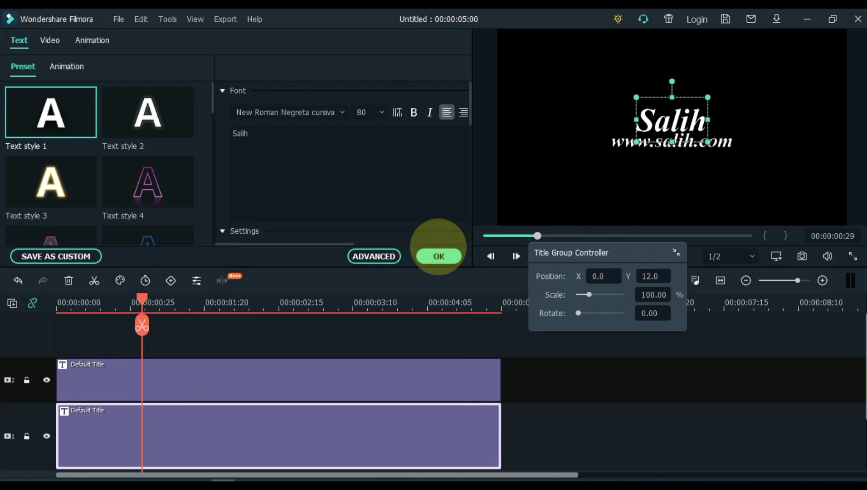
pyautogui.click(650, 276)
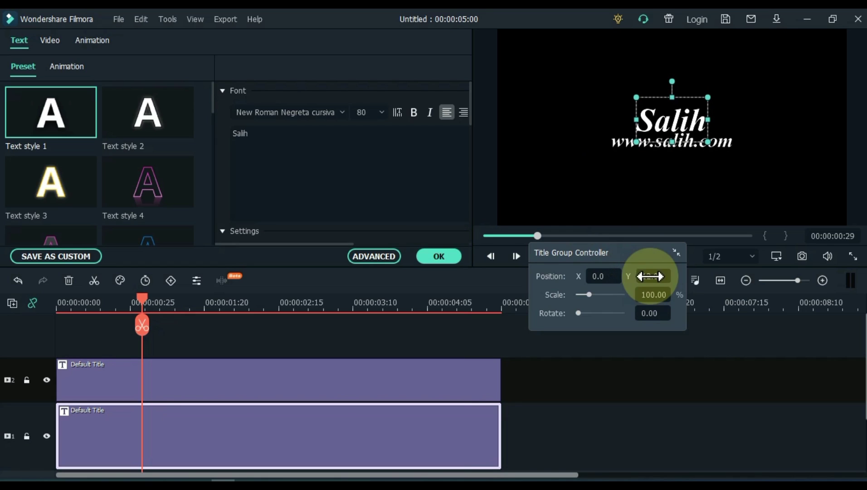
pyautogui.click(439, 258)
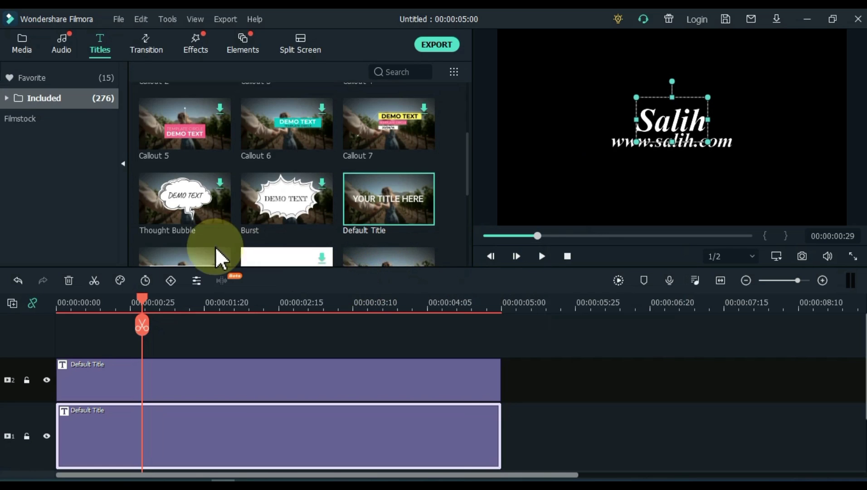
# Step: Drag the Black sample colour clip onto a new third video track above the titles
pyautogui.click(20, 44)
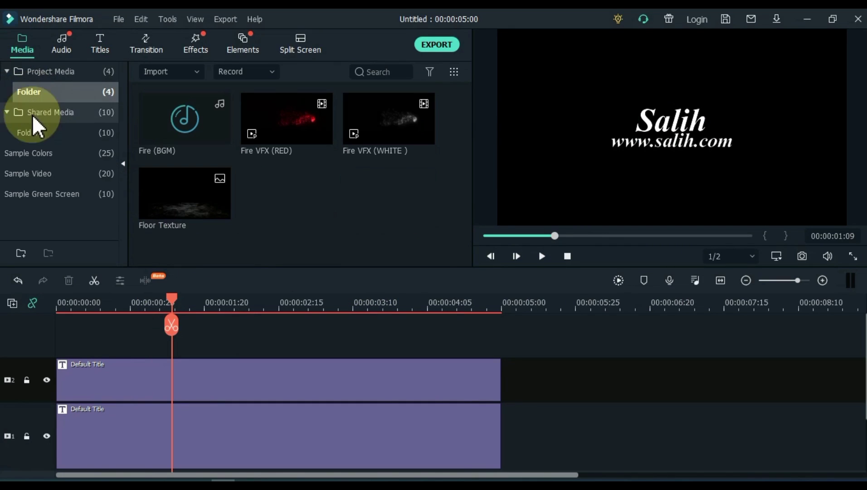
pyautogui.click(44, 155)
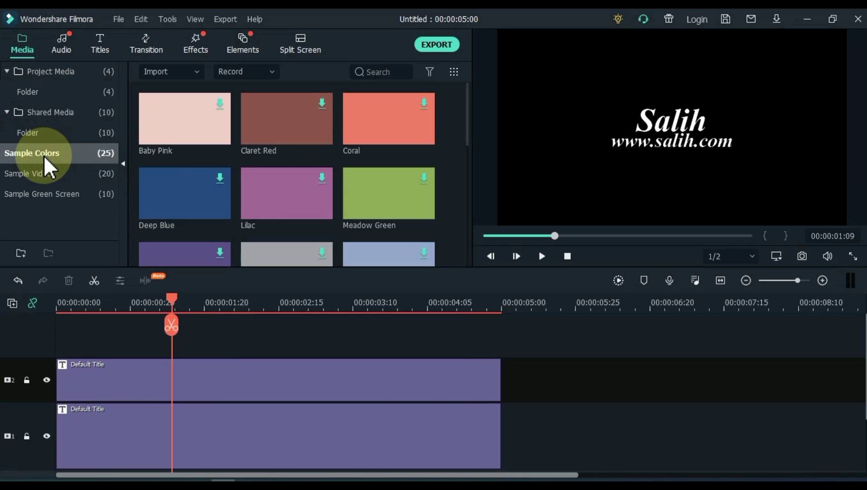
pyautogui.scroll(-4, 418, 146)
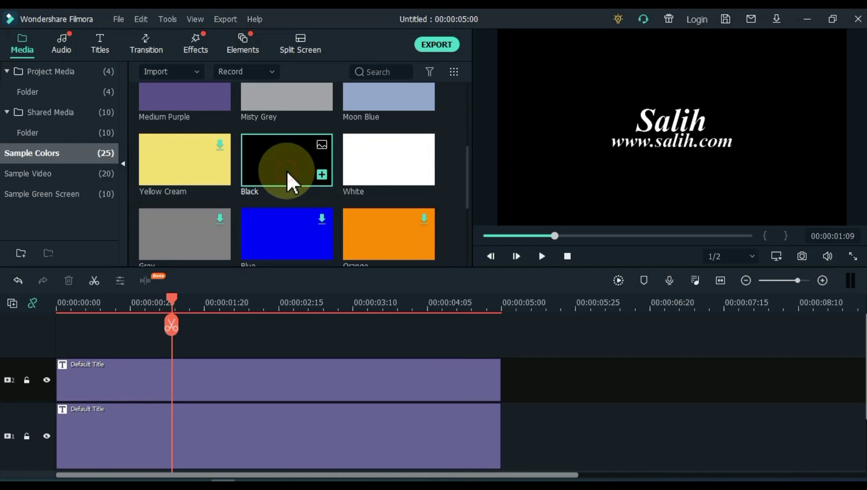
pyautogui.moveTo(287, 170); pyautogui.dragTo(42, 332)
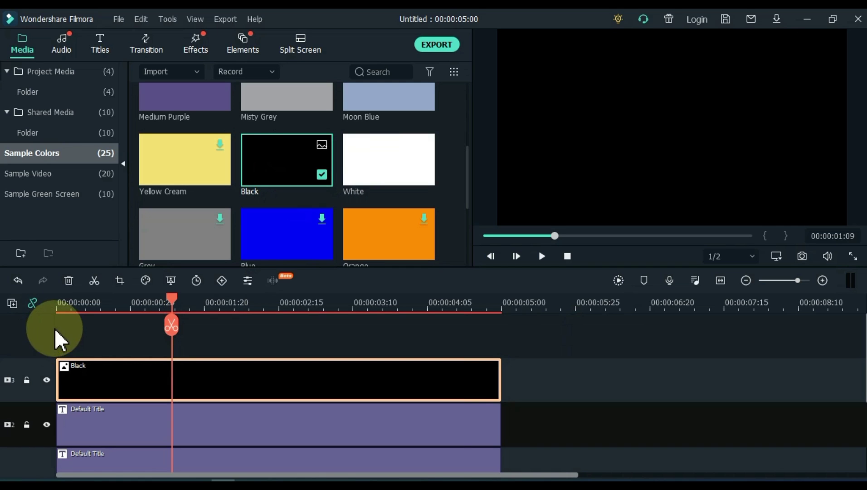
# Step: Put Fire VFX (RED) on a new fourth video track with Screen blending mode
pyautogui.click(52, 71)
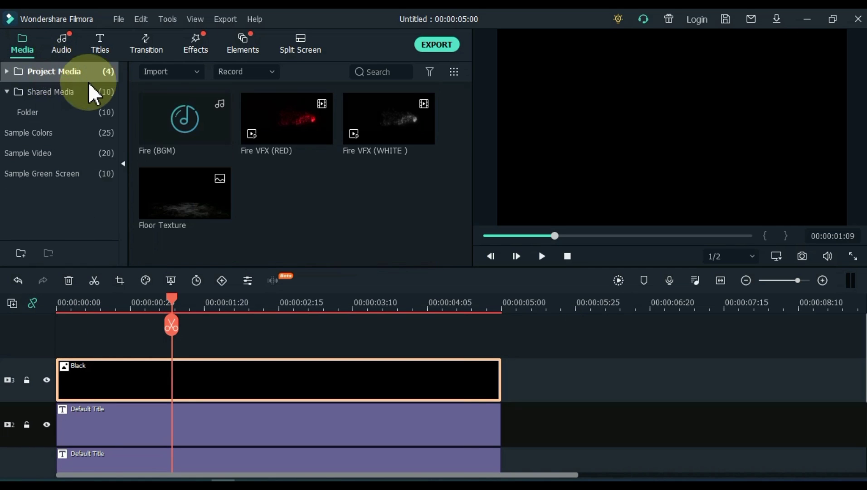
pyautogui.moveTo(282, 127); pyautogui.dragTo(39, 333)
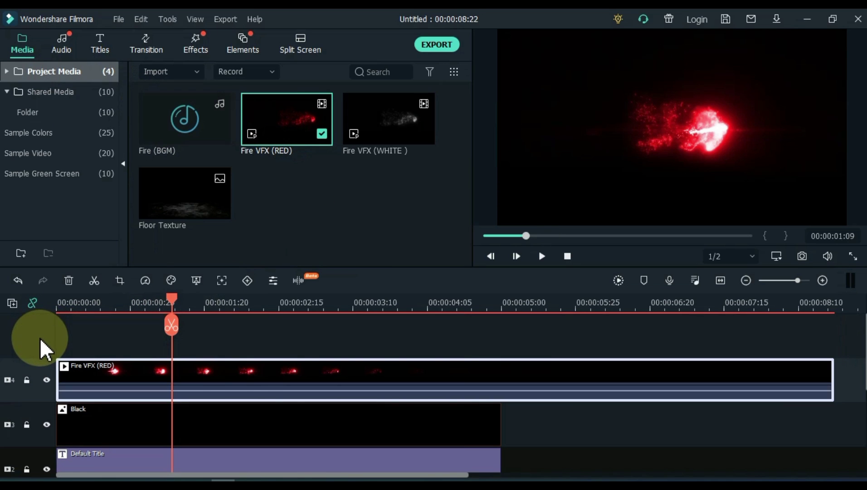
pyautogui.doubleClick(266, 373)
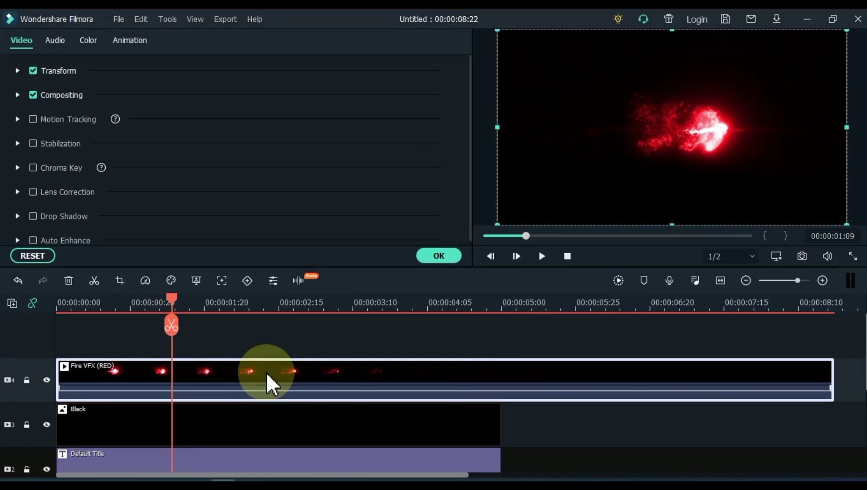
pyautogui.click(18, 96)
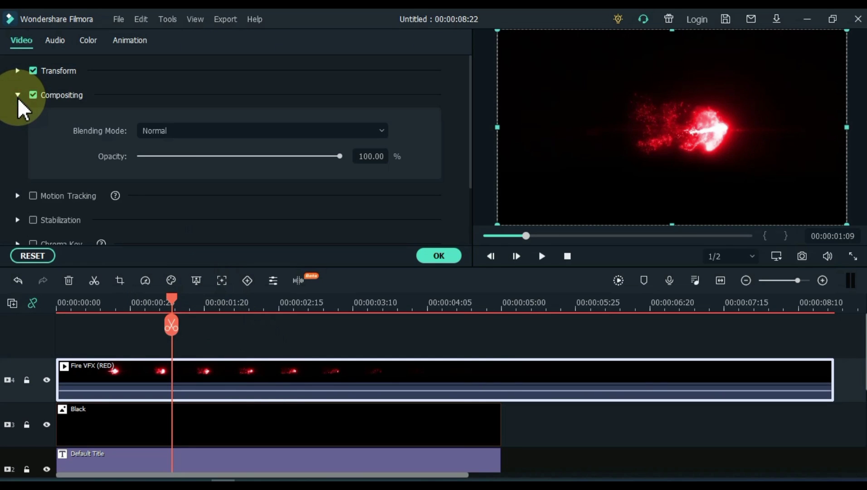
pyautogui.click(180, 130)
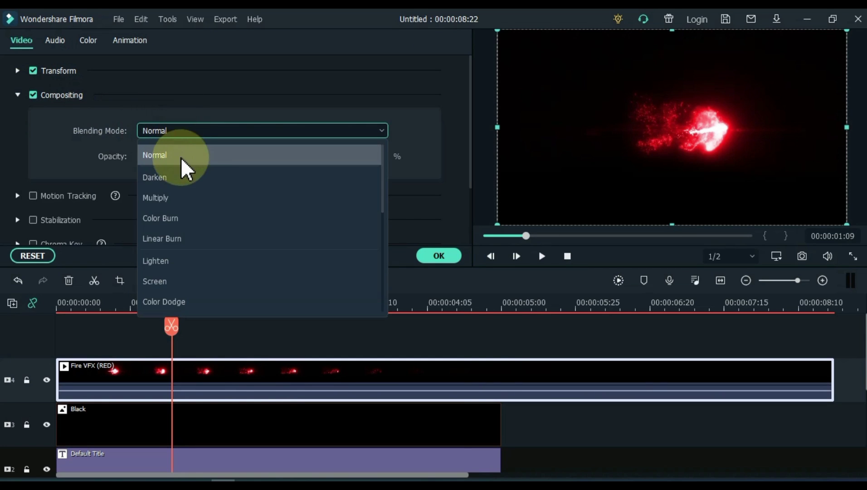
pyautogui.click(190, 280)
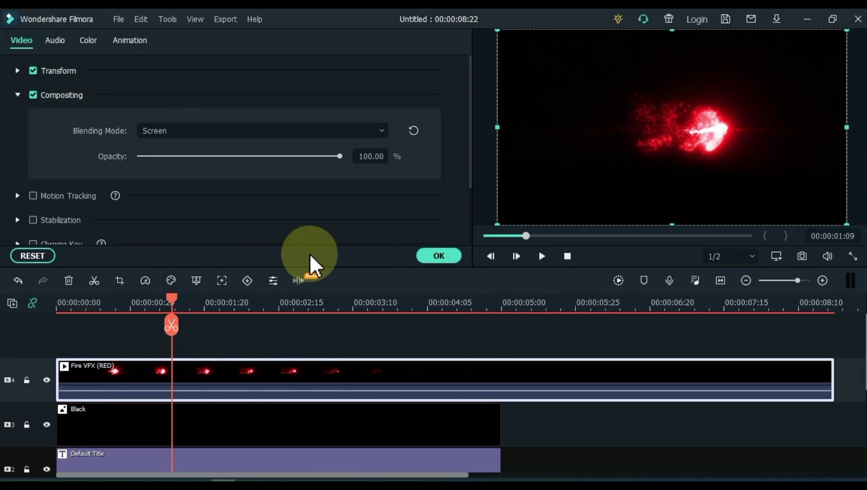
pyautogui.click(431, 255)
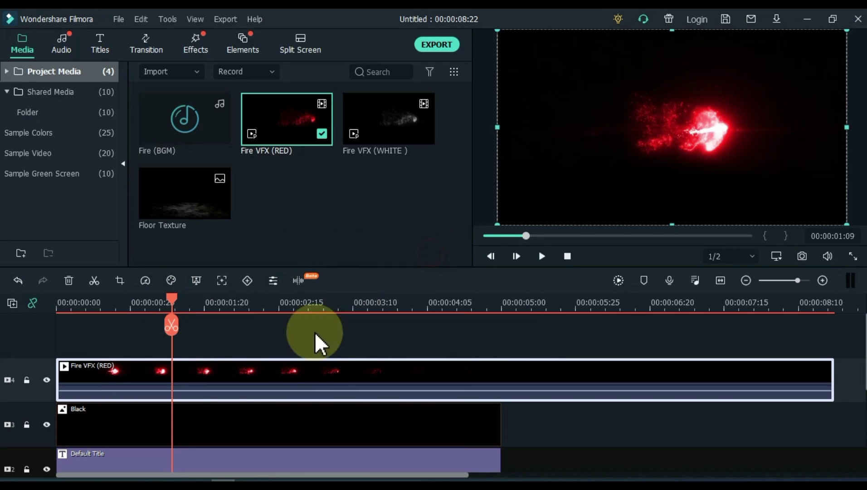
# Step: Add a custom starting position keyframe on the Black clip and shift it right to the fire
pyautogui.doubleClick(217, 411)
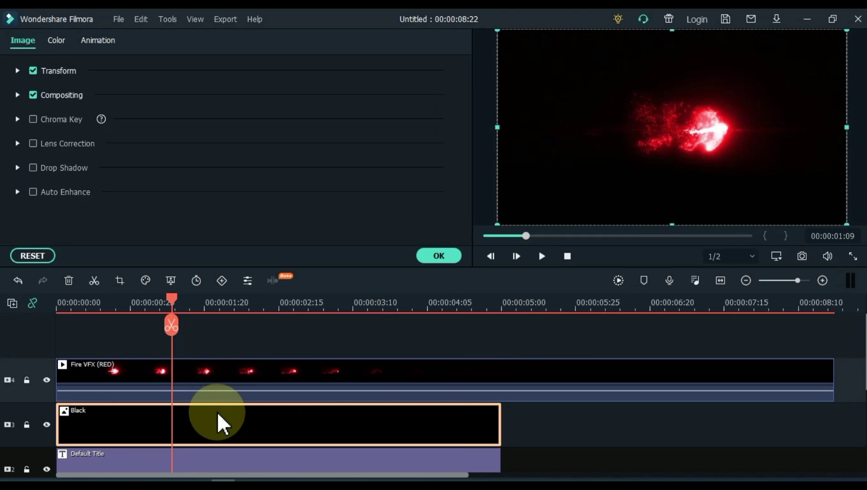
pyautogui.click(98, 43)
pyautogui.click(77, 68)
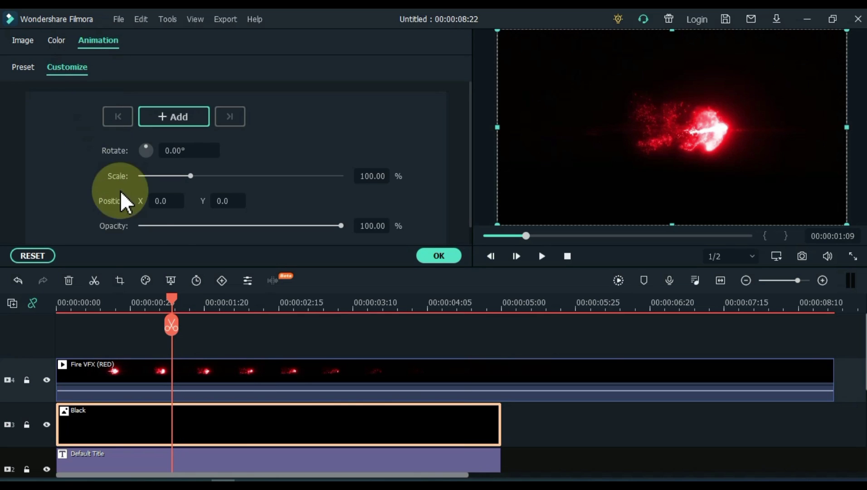
pyautogui.moveTo(171, 299); pyautogui.dragTo(70, 296)
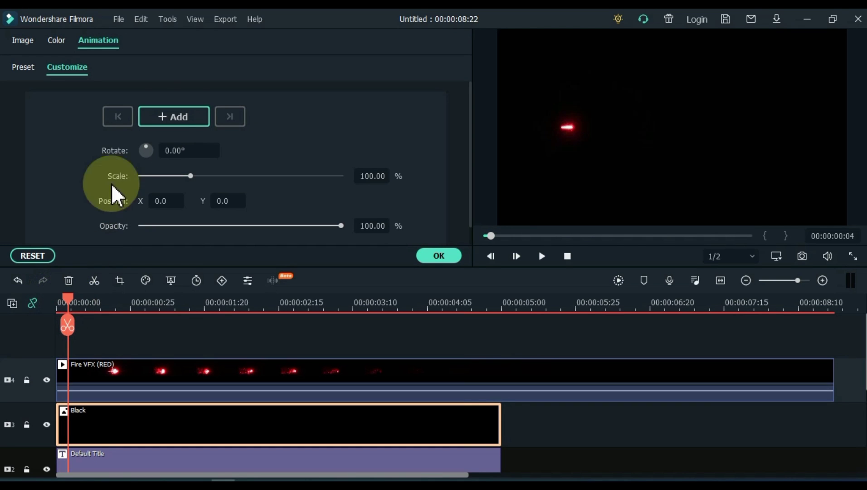
pyautogui.click(173, 115)
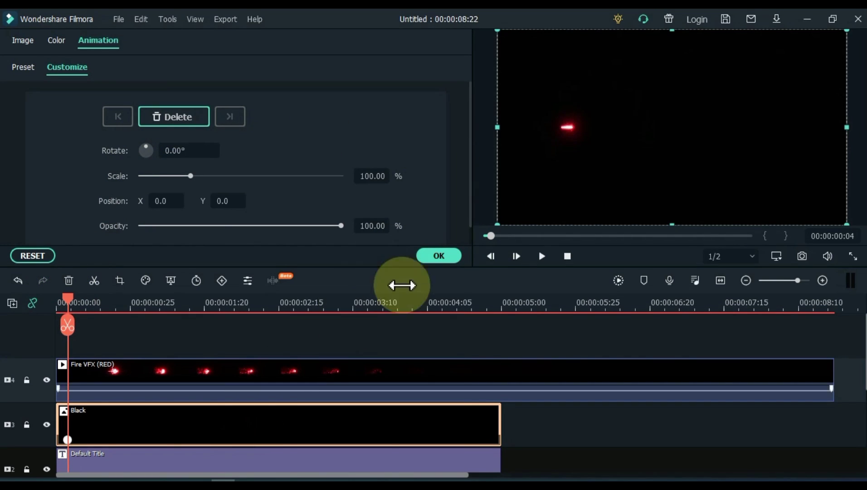
pyautogui.moveTo(496, 126); pyautogui.dragTo(569, 136)
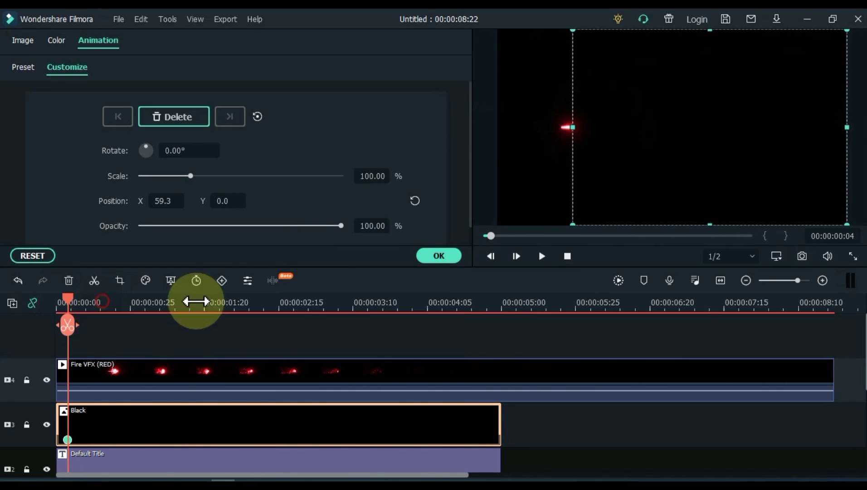
# Step: Keyframe the Black clip moving right at frames 7, 8, 13 and 17
pyautogui.hotkey('ctrl', '=')
pyautogui.hotkey('ctrl', '=')
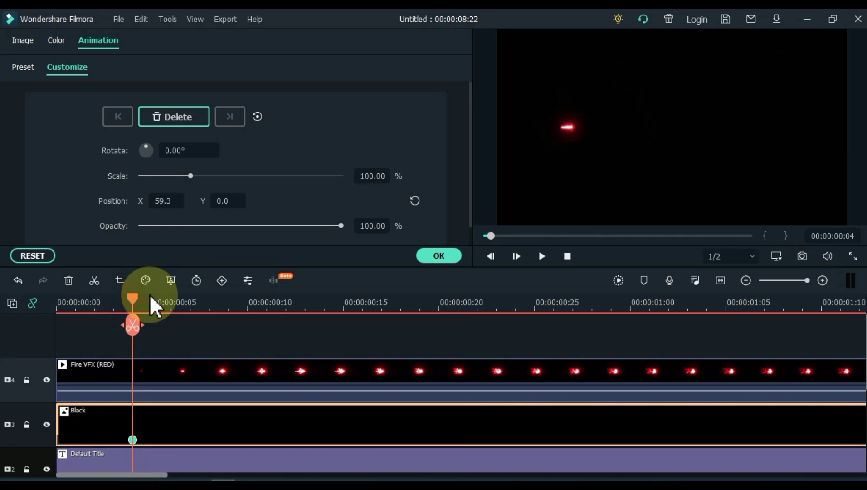
pyautogui.moveTo(150, 295); pyautogui.dragTo(195, 304)
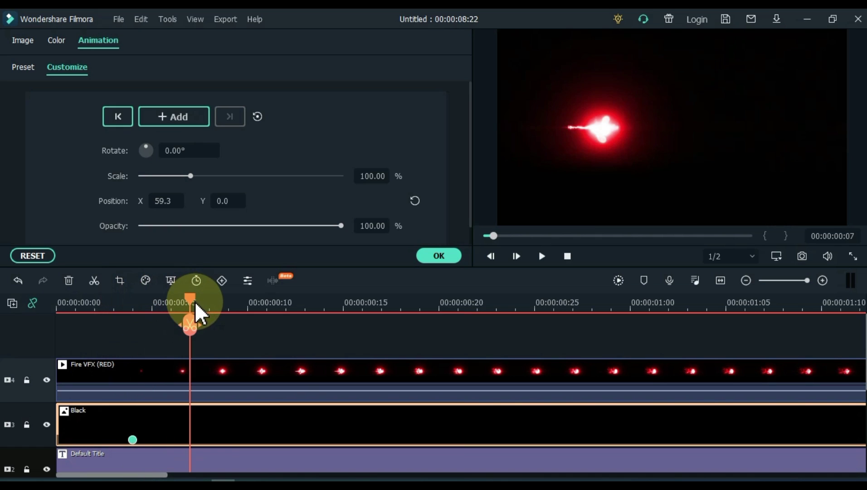
pyautogui.click(207, 417)
pyautogui.moveTo(572, 127); pyautogui.dragTo(609, 132)
pyautogui.moveTo(194, 298); pyautogui.dragTo(242, 308)
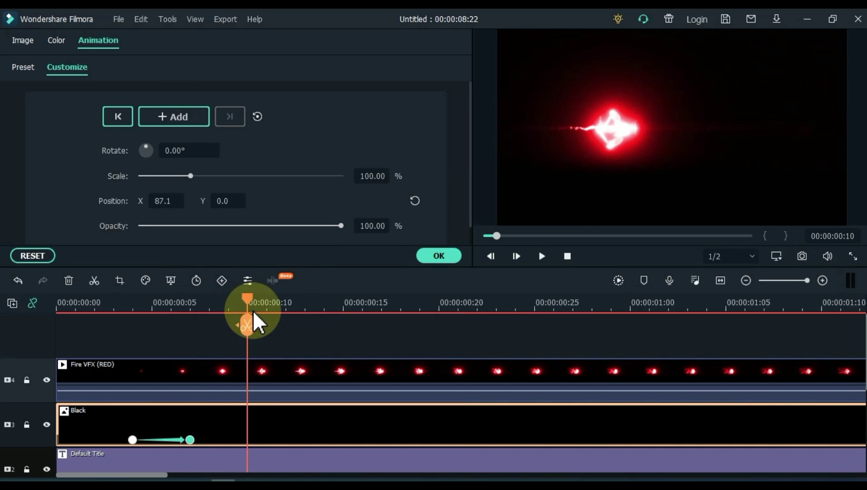
pyautogui.click(259, 439)
pyautogui.moveTo(611, 128); pyautogui.dragTo(623, 131)
pyautogui.moveTo(247, 299); pyautogui.dragTo(304, 311)
pyautogui.moveTo(616, 145); pyautogui.dragTo(639, 128)
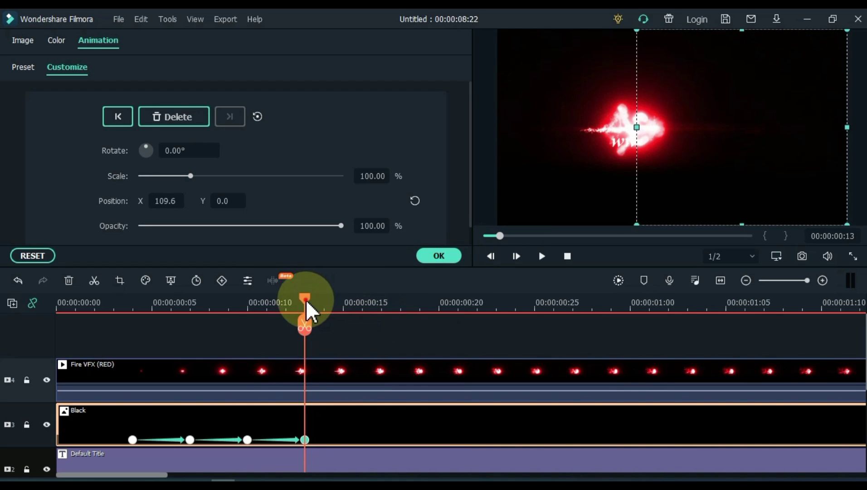
pyautogui.moveTo(305, 308); pyautogui.dragTo(384, 310)
pyautogui.click(398, 422)
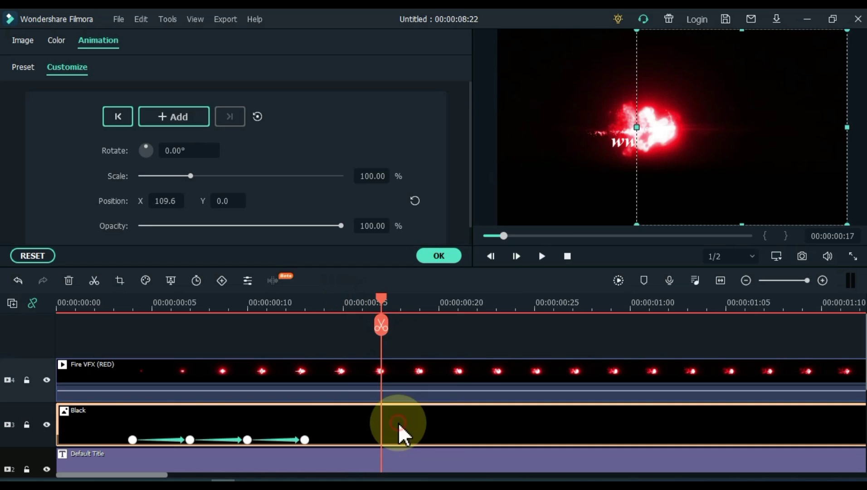
pyautogui.moveTo(630, 130); pyautogui.dragTo(658, 128)
# Step: Continue keyframing the Black clip further right at frames 20, 25 and 29
pyautogui.moveTo(386, 299); pyautogui.dragTo(457, 313)
pyautogui.click(494, 430)
pyautogui.moveTo(661, 129); pyautogui.dragTo(667, 129)
pyautogui.moveTo(457, 298); pyautogui.dragTo(534, 305)
pyautogui.click(540, 450)
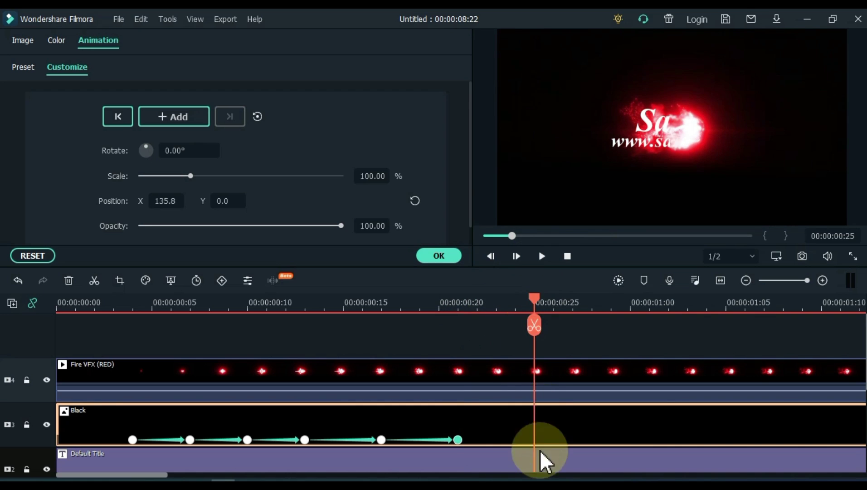
pyautogui.moveTo(664, 131); pyautogui.dragTo(678, 129)
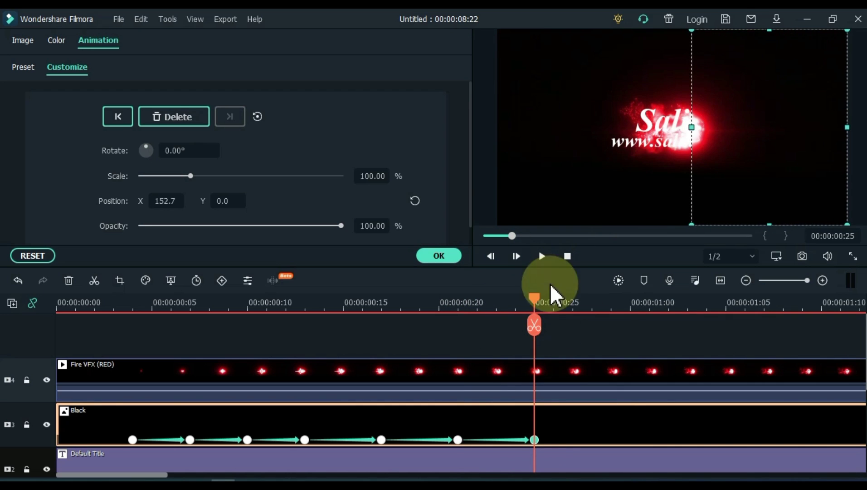
pyautogui.moveTo(549, 283); pyautogui.dragTo(642, 303)
pyautogui.moveTo(684, 123); pyautogui.dragTo(702, 128)
pyautogui.moveTo(629, 290); pyautogui.dragTo(758, 320)
pyautogui.moveTo(714, 172); pyautogui.dragTo(716, 126)
# Step: Add final rightward keyframes at 1 second 11 frames and 1 second 19 frames
pyautogui.moveTo(155, 475); pyautogui.dragTo(235, 474)
pyautogui.moveTo(170, 310); pyautogui.dragTo(267, 305)
pyautogui.click(294, 438)
pyautogui.moveTo(713, 130); pyautogui.dragTo(731, 129)
pyautogui.moveTo(267, 301); pyautogui.dragTo(420, 296)
pyautogui.moveTo(725, 127); pyautogui.dragTo(739, 126)
# Step: Fit the project in the timeline and play the intro from the start to check the reveal
pyautogui.click(448, 253)
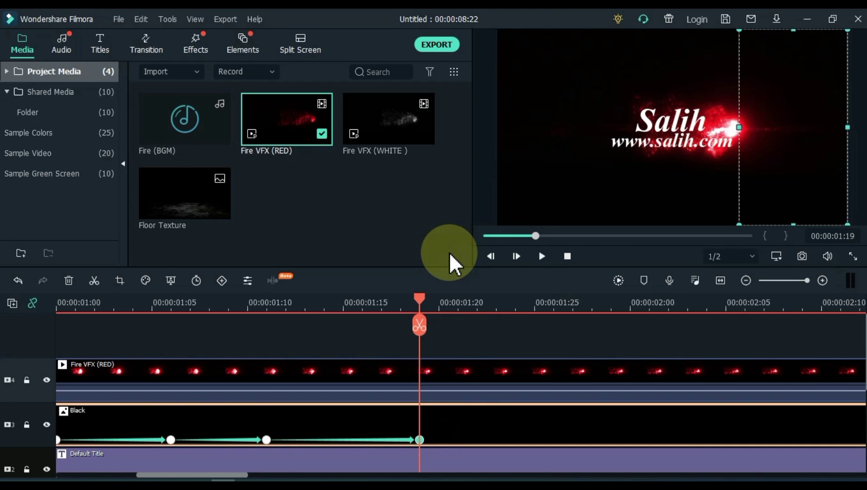
pyautogui.click(720, 280)
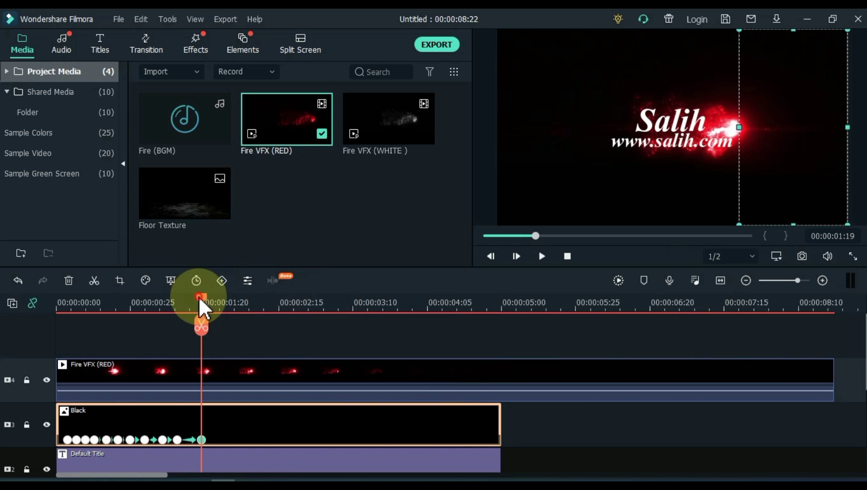
pyautogui.moveTo(198, 297); pyautogui.dragTo(40, 331)
pyautogui.press('space')
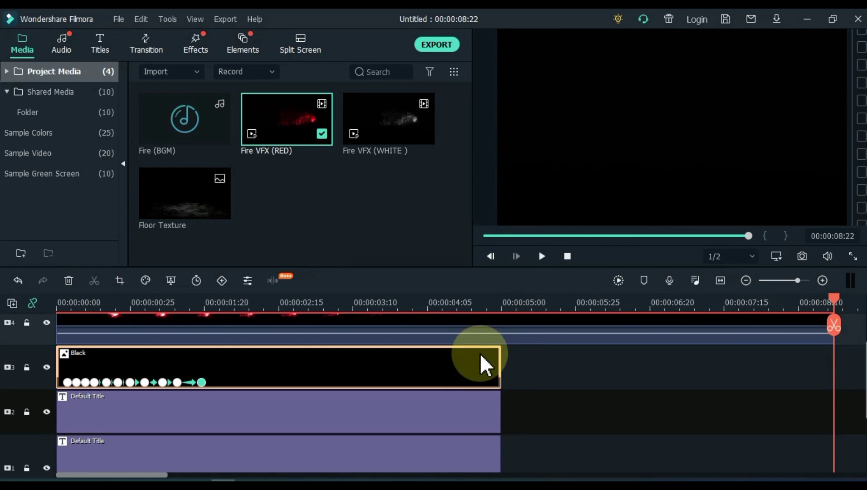
# Step: Extend the Black and title clips to the fire clip's end around 00:00:08:22
pyautogui.moveTo(523, 358); pyautogui.dragTo(831, 425)
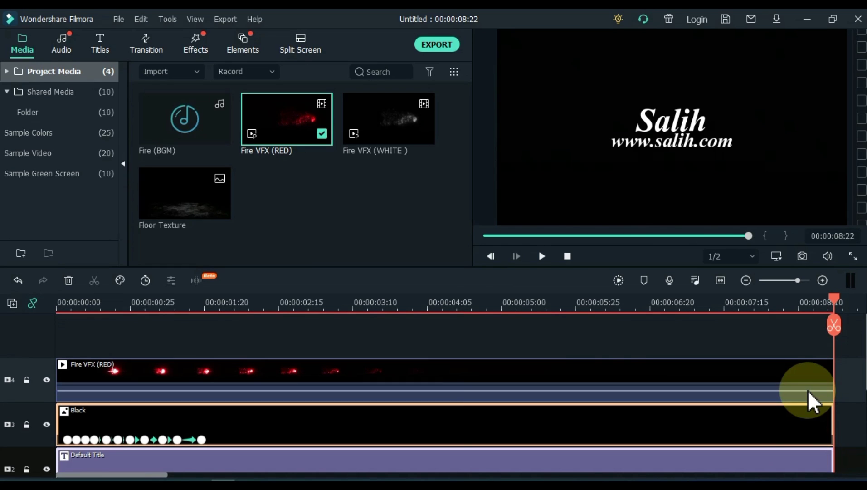
pyautogui.moveTo(834, 299); pyautogui.dragTo(824, 302)
pyautogui.moveTo(738, 318); pyautogui.dragTo(15, 350)
# Step: Export the intro as My Video.mp4 (1920x1080, 30 fps) and add it to project media
pyautogui.click(284, 324)
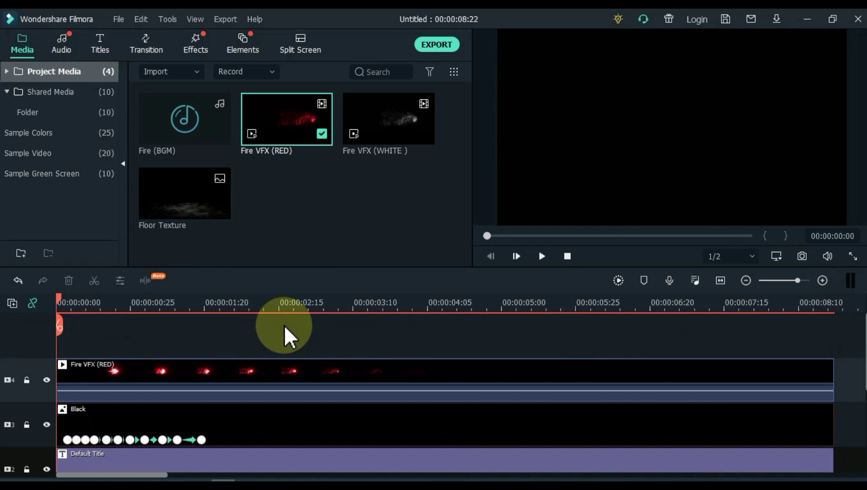
pyautogui.click(435, 44)
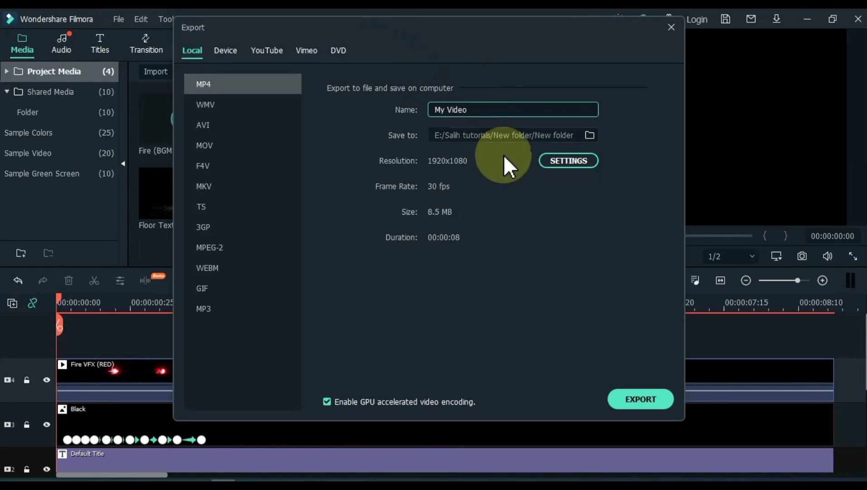
pyautogui.click(633, 399)
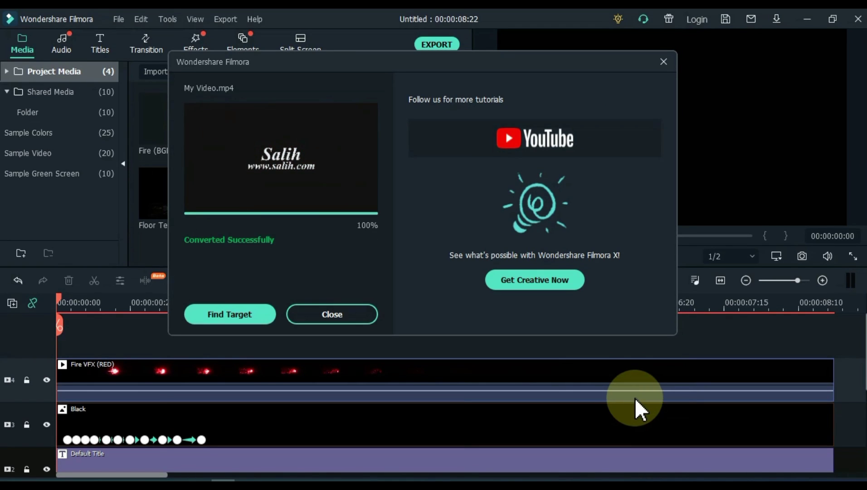
pyautogui.click(252, 317)
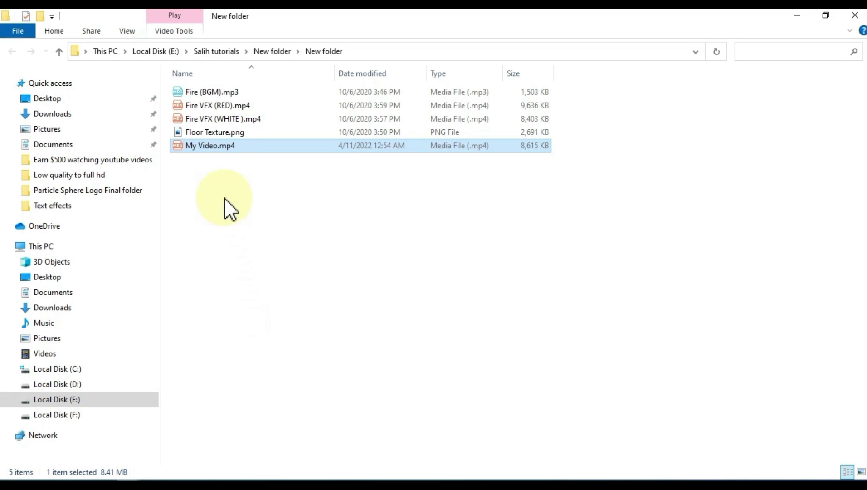
pyautogui.moveTo(208, 146); pyautogui.dragTo(342, 228)
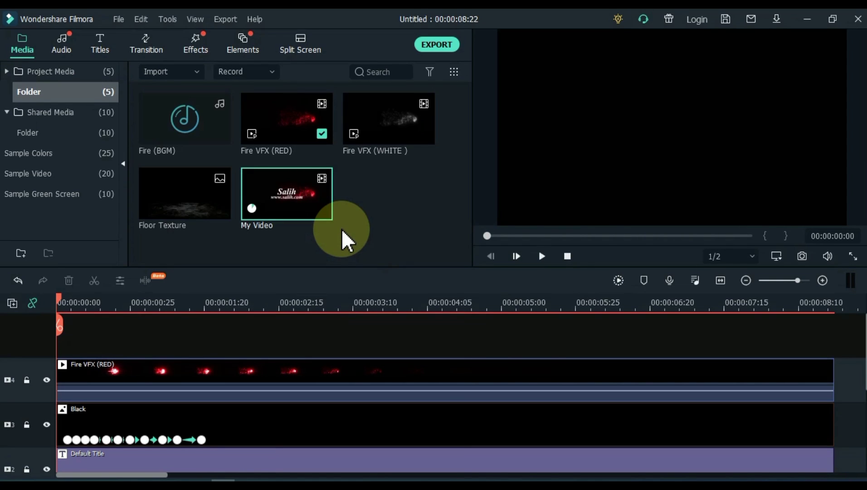
# Step: Place My Video alone on video track 1 and play it back from the start
pyautogui.moveTo(341, 228); pyautogui.dragTo(159, 416)
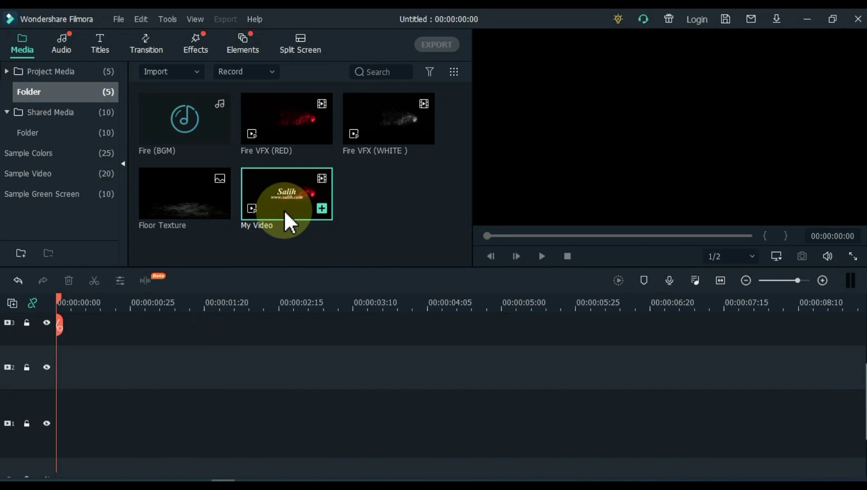
pyautogui.moveTo(284, 210); pyautogui.dragTo(64, 373)
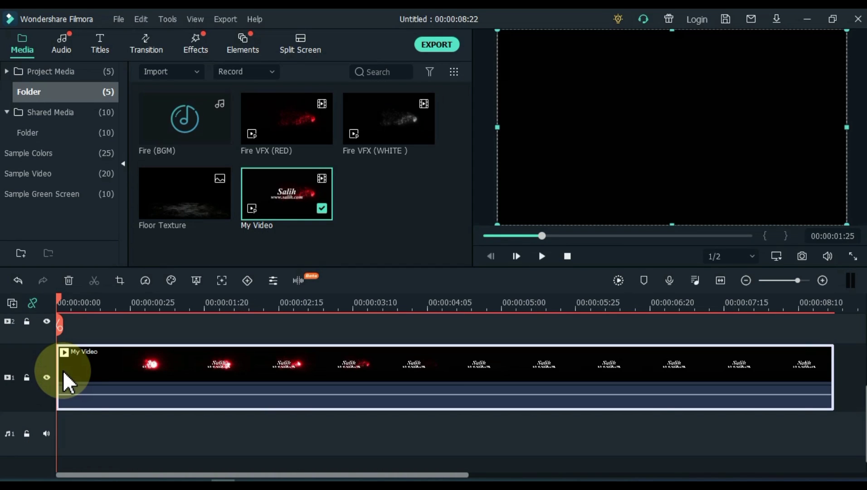
pyautogui.press('space')
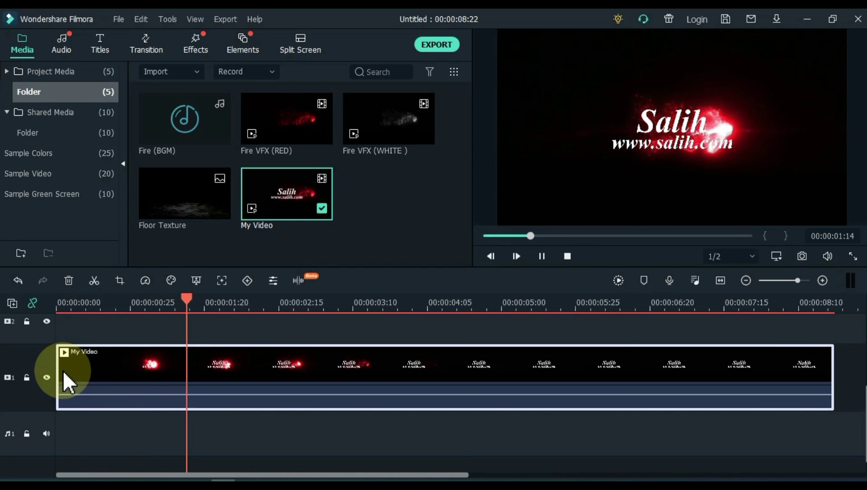
pyautogui.press('space')
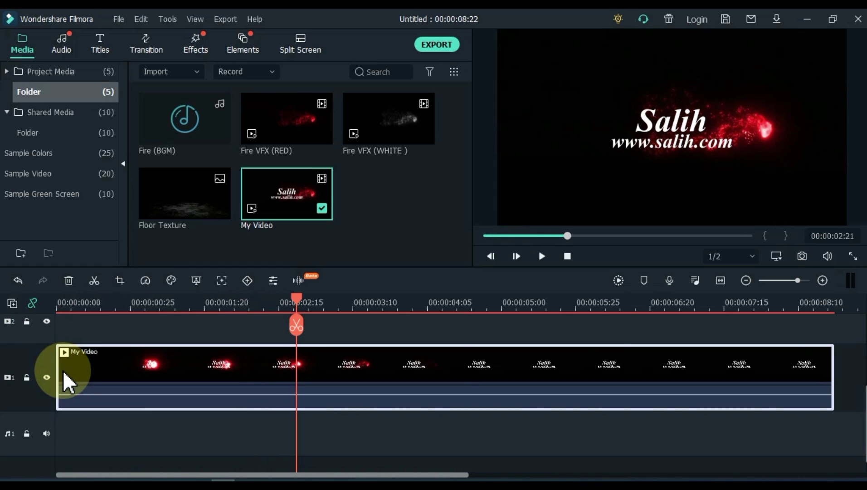
pyautogui.press('Home')
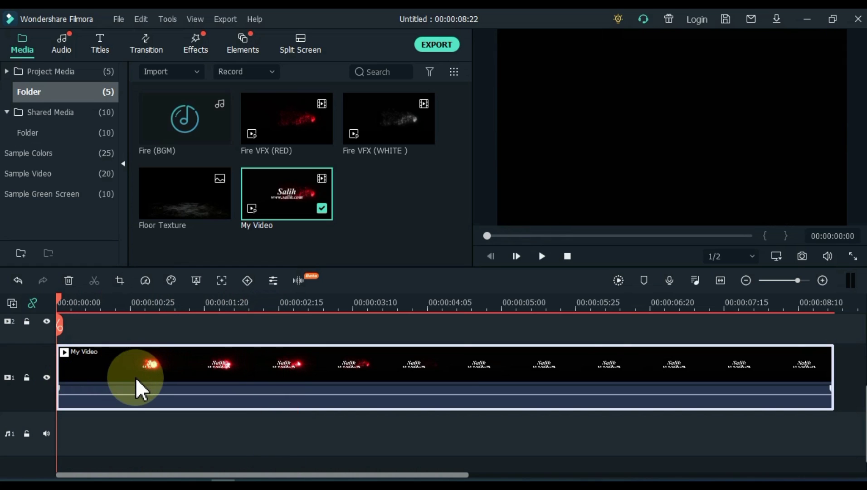
pyautogui.scroll(2, 135, 378)
pyautogui.scroll(1, 134, 378)
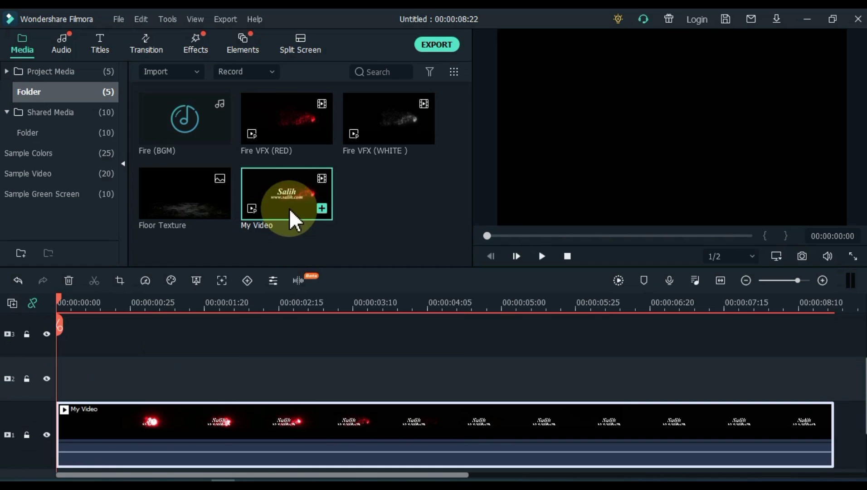
# Step: Add a second My Video copy on track 2 and set it to Screen blending
pyautogui.moveTo(288, 208); pyautogui.dragTo(55, 377)
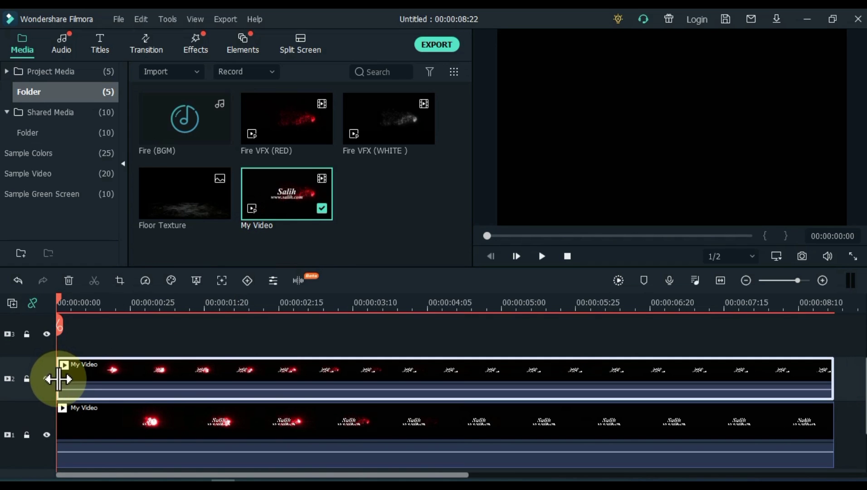
pyautogui.click(162, 300)
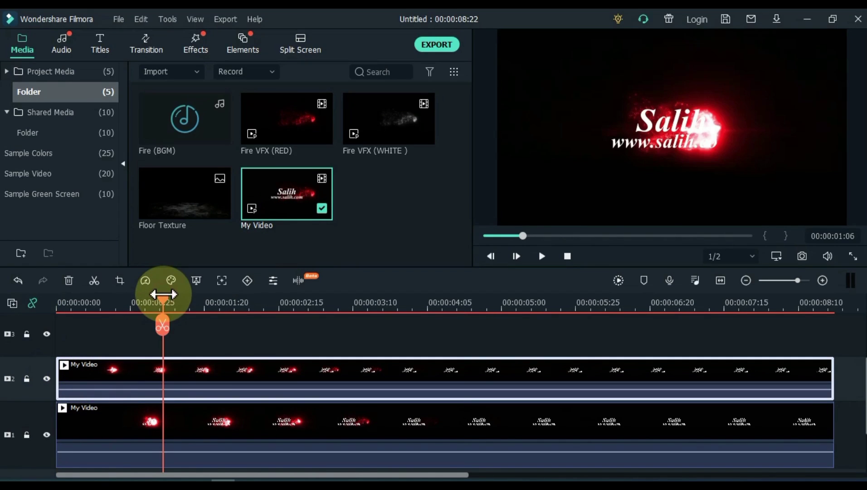
pyautogui.doubleClick(249, 375)
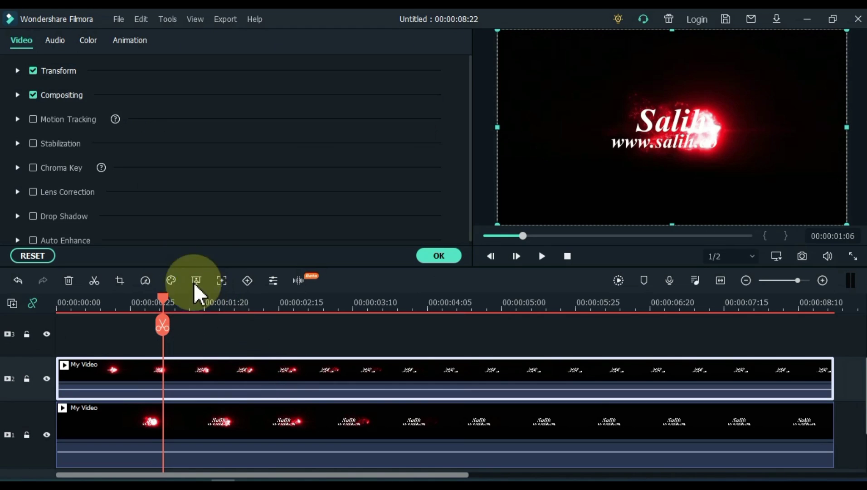
pyautogui.click(19, 94)
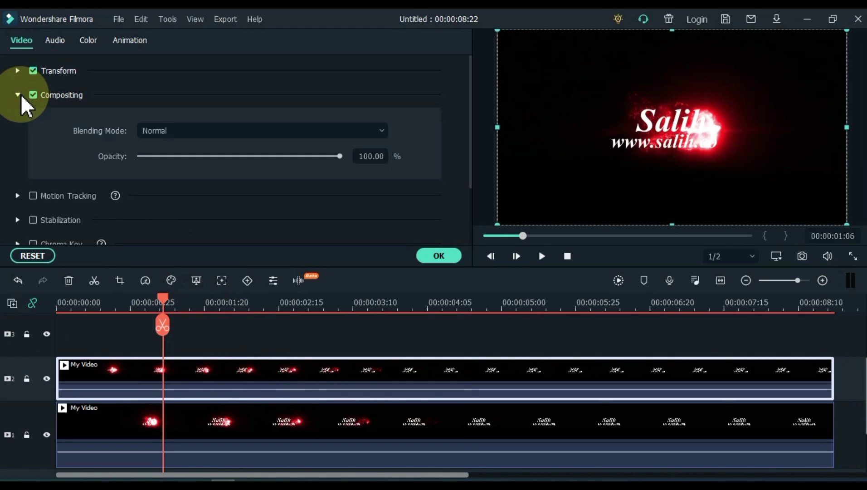
pyautogui.click(211, 131)
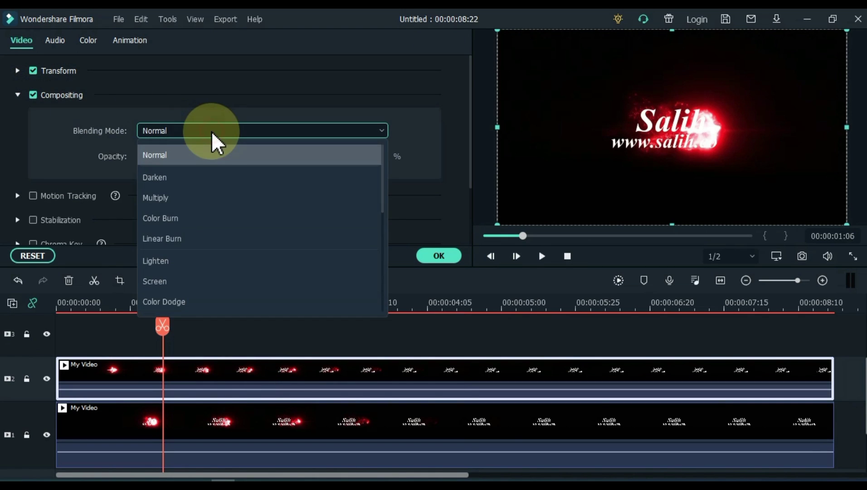
pyautogui.click(191, 277)
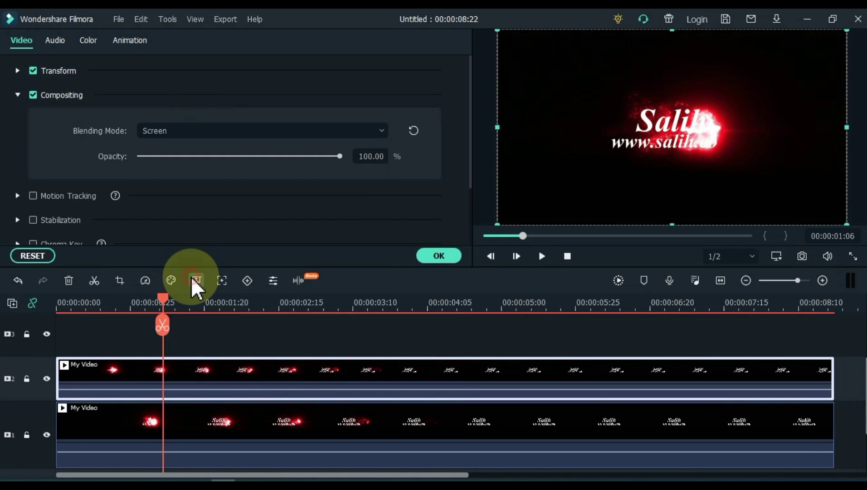
# Step: Set the lower My Video copy's blending mode to Screen as well
pyautogui.click(200, 414)
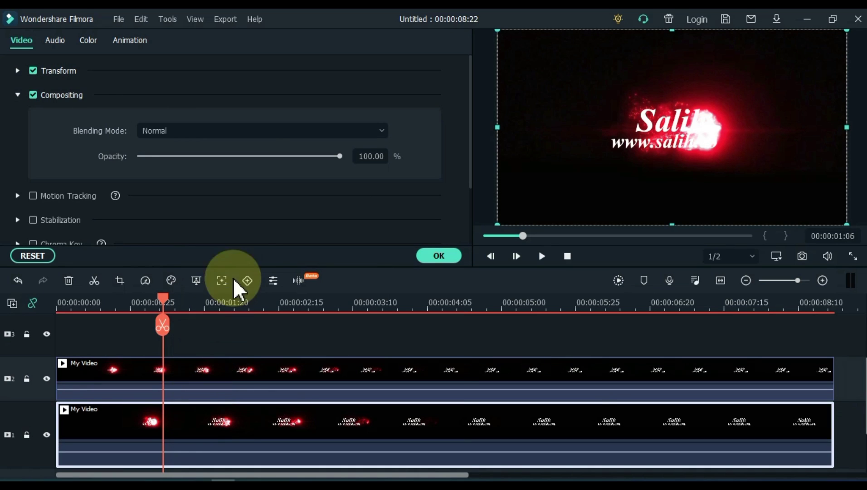
pyautogui.click(254, 134)
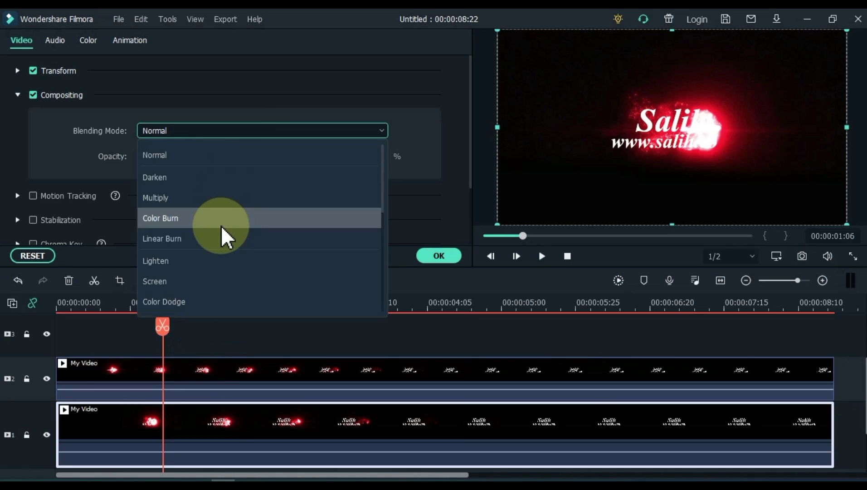
pyautogui.click(207, 280)
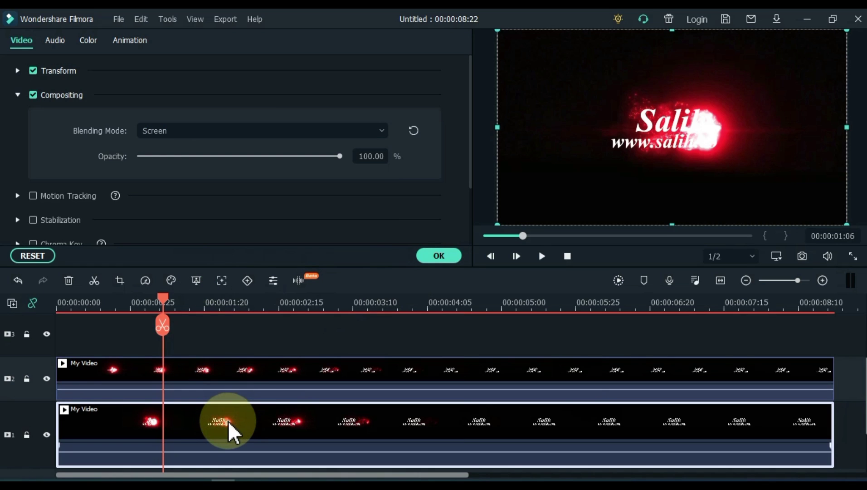
# Step: Flip the lower My Video copy vertically at Position Y -90 and raise the upright copy to track 4
pyautogui.click(20, 72)
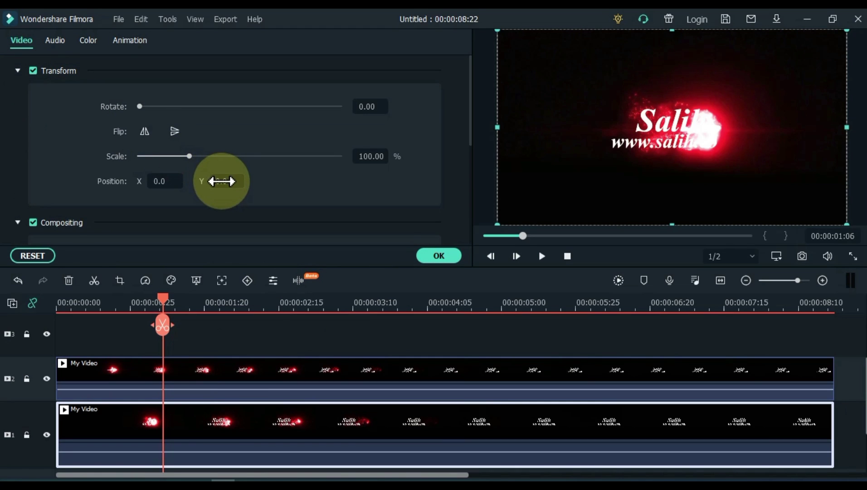
pyautogui.moveTo(221, 181); pyautogui.dragTo(384, 241)
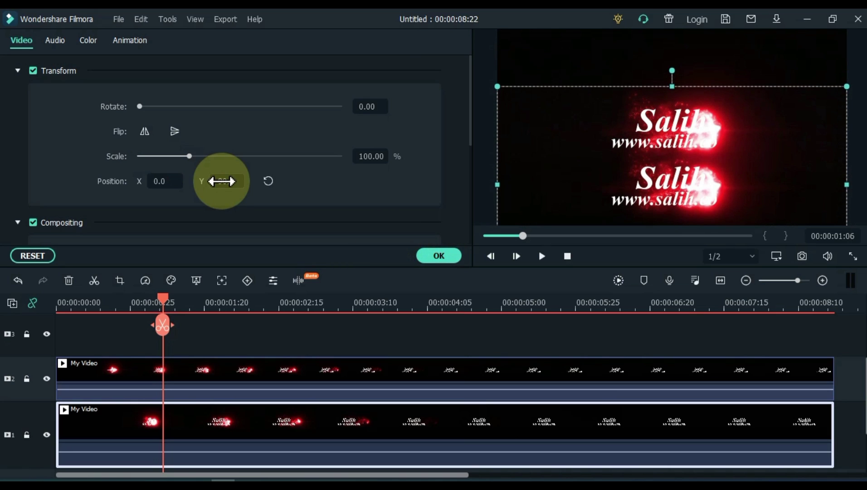
pyautogui.click(175, 131)
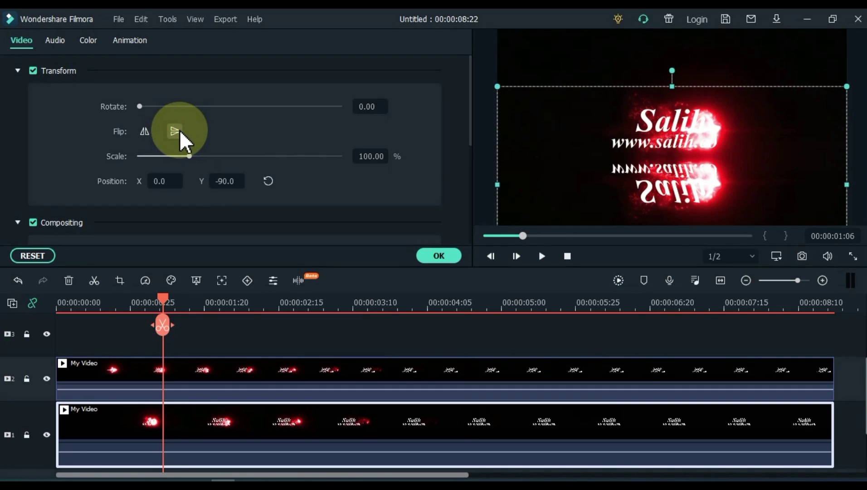
pyautogui.click(438, 256)
pyautogui.moveTo(290, 366); pyautogui.dragTo(272, 362)
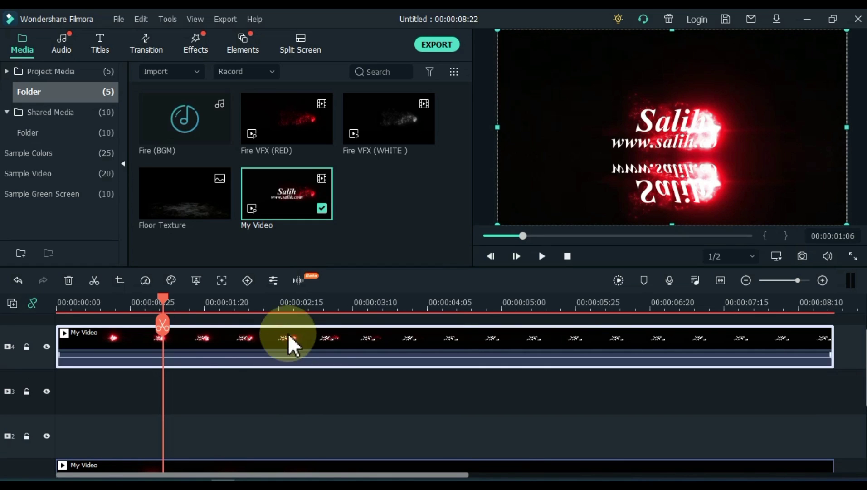
# Step: Put Floor Texture on track 2 and stretch it to the end of the intro
pyautogui.moveTo(189, 223); pyautogui.dragTo(54, 433)
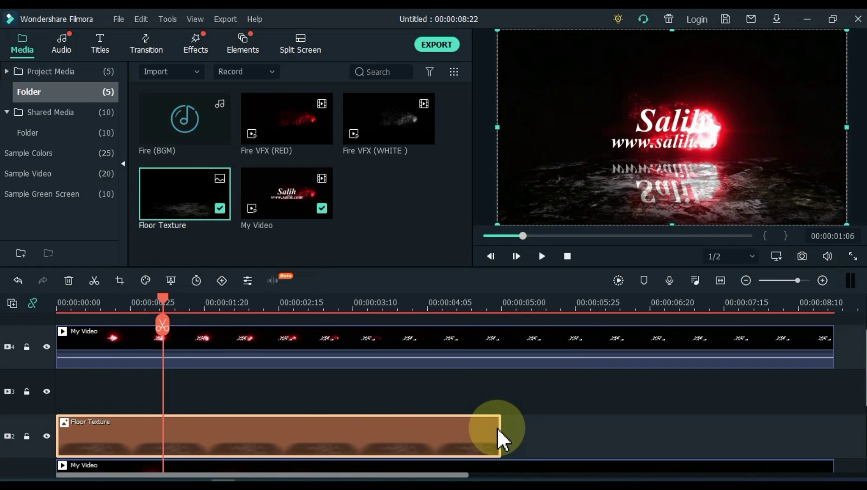
pyautogui.moveTo(499, 430); pyautogui.dragTo(832, 415)
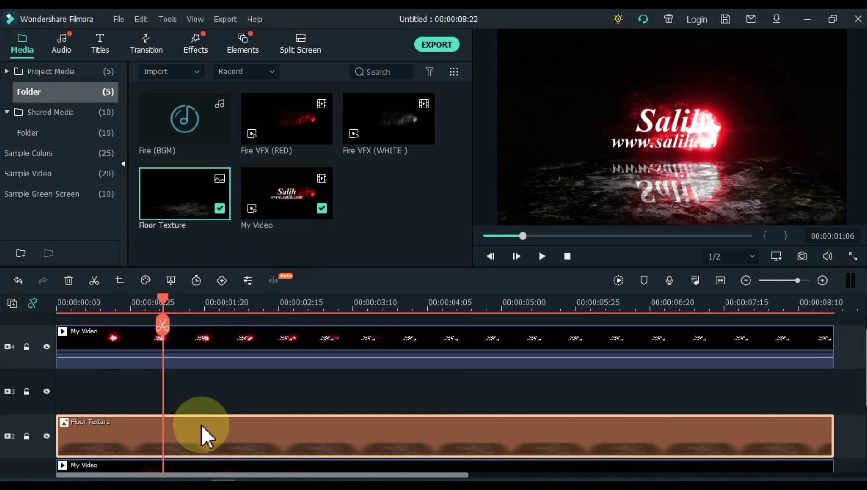
# Step: Add the Square Blur effect to track 3, stretched across the whole intro
pyautogui.click(204, 48)
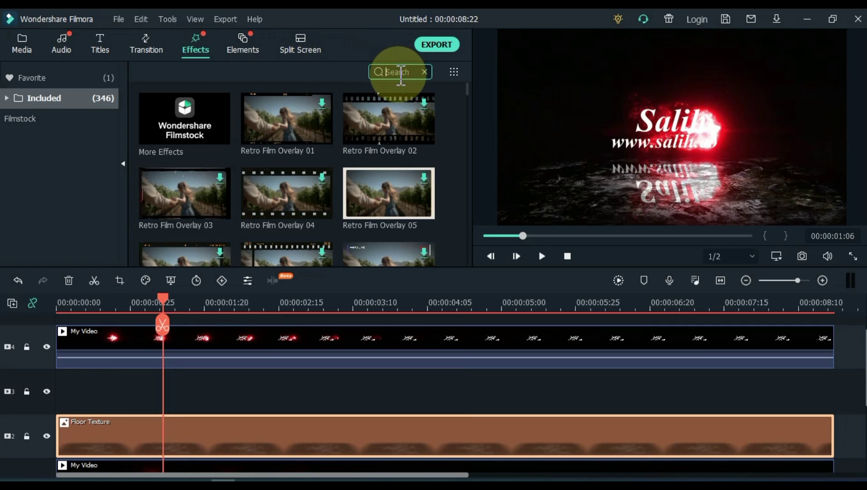
pyautogui.click(401, 72)
pyautogui.write('squa')
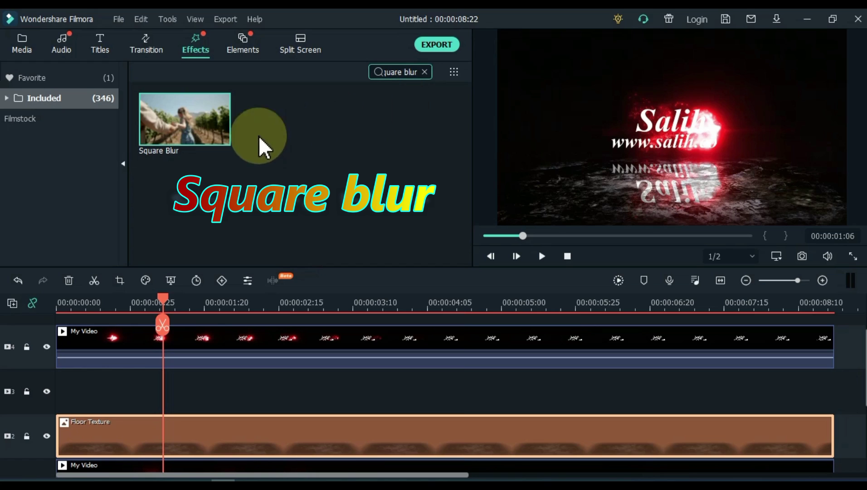
pyautogui.moveTo(178, 135); pyautogui.dragTo(35, 390)
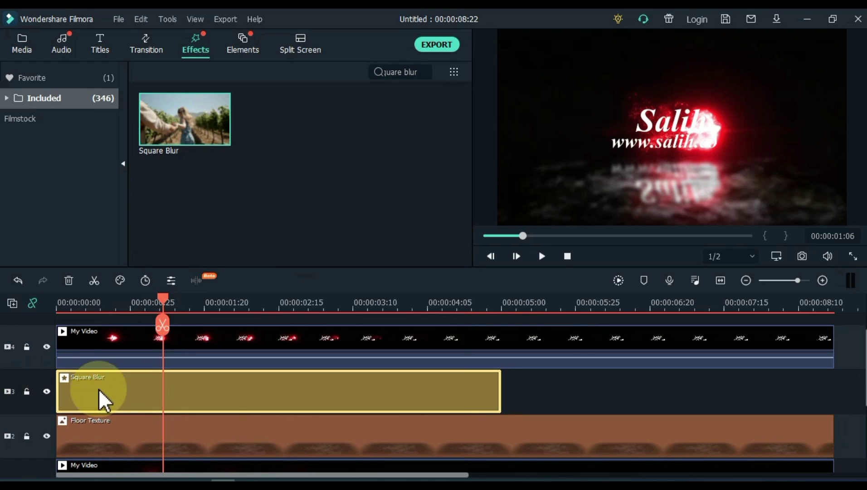
pyautogui.moveTo(501, 386); pyautogui.dragTo(834, 393)
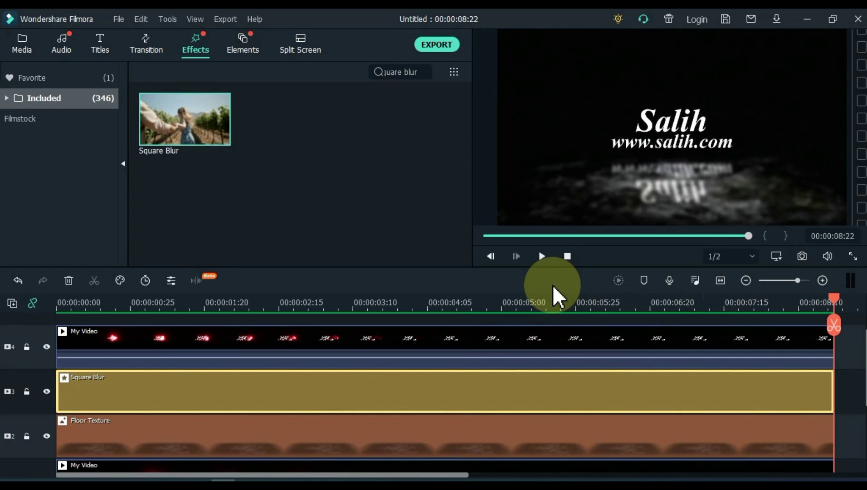
# Step: Place Fire (BGM) on the audio track under the intro and play from the start
pyautogui.click(25, 50)
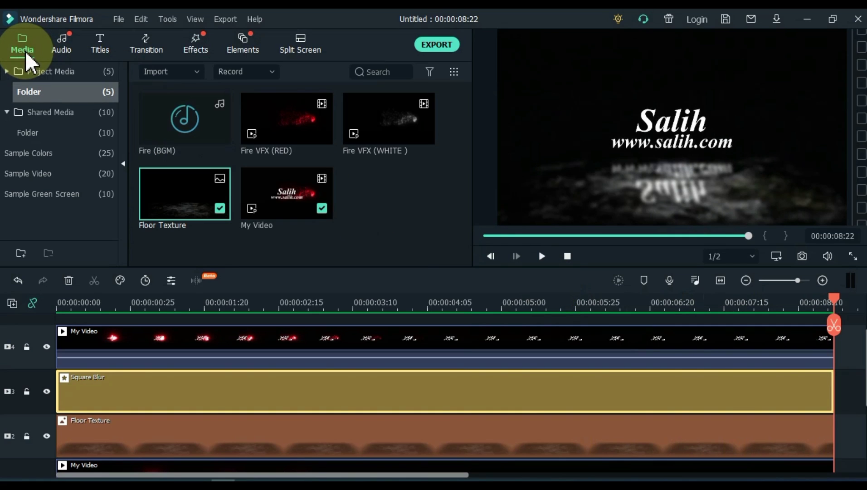
pyautogui.moveTo(166, 119); pyautogui.dragTo(88, 369)
pyautogui.moveTo(54, 428); pyautogui.dragTo(48, 427)
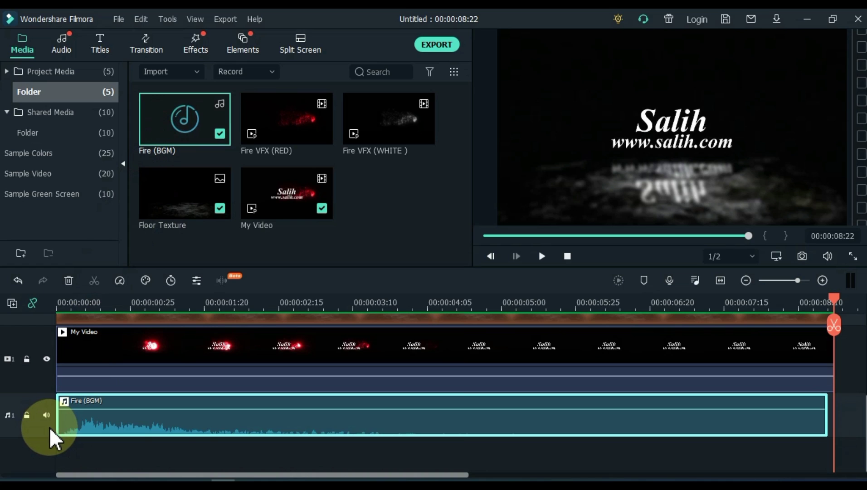
pyautogui.moveTo(813, 297); pyautogui.dragTo(4, 321)
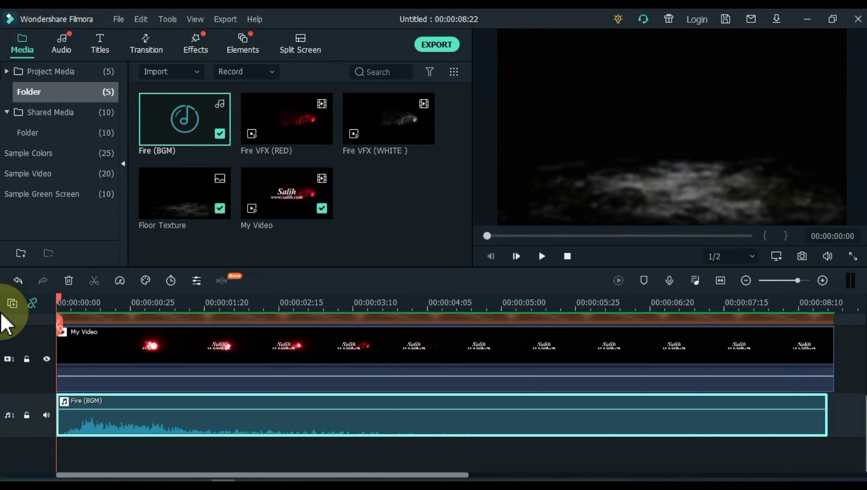
pyautogui.click(541, 256)
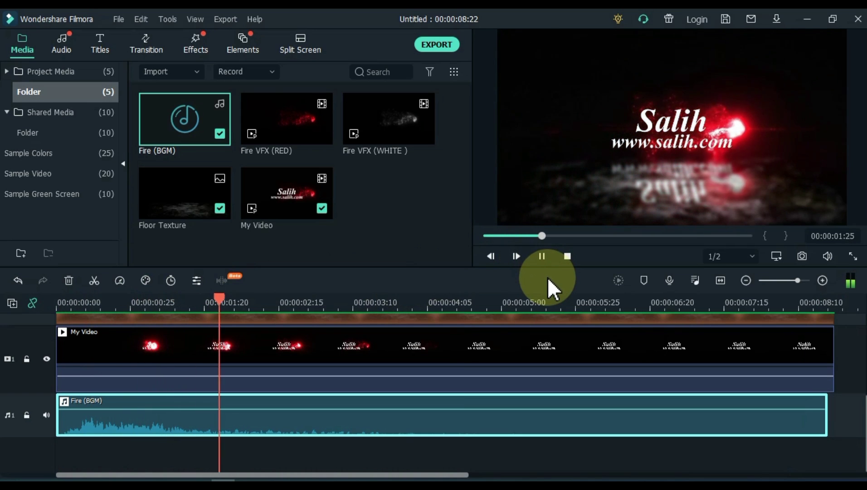